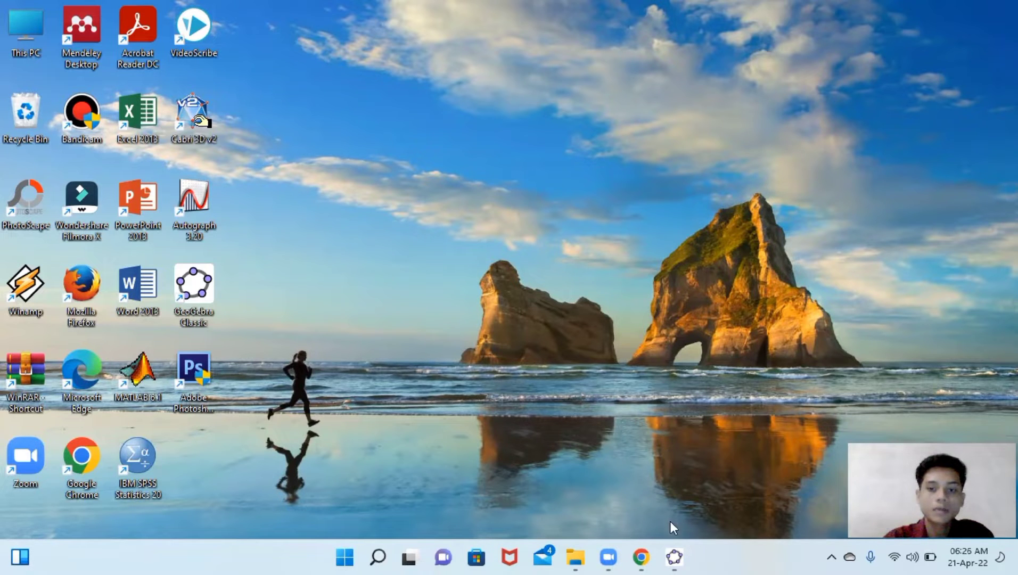
- Open GeoGebra Classic from the taskbar
mouse_move(673, 556)
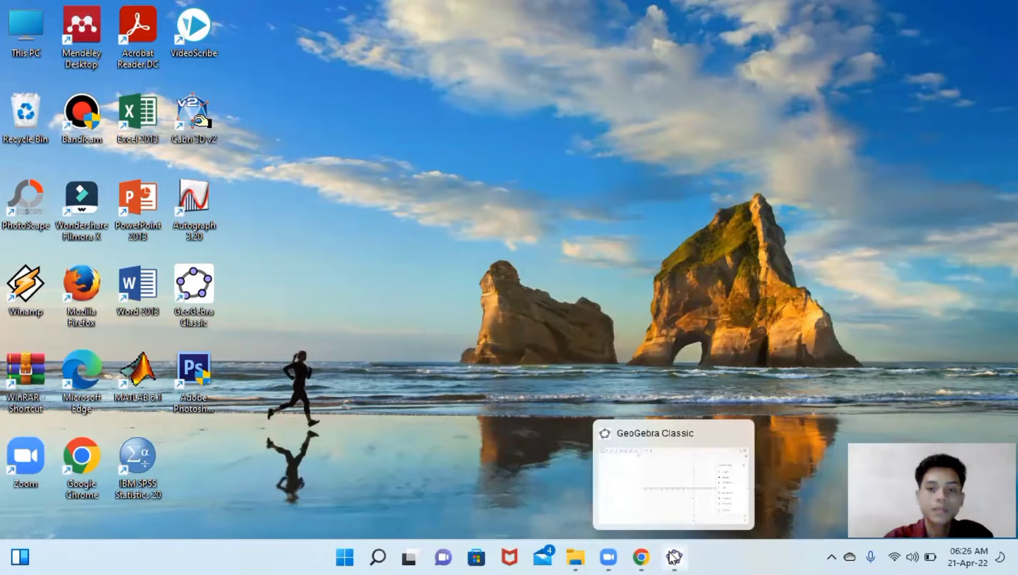
click(673, 557)
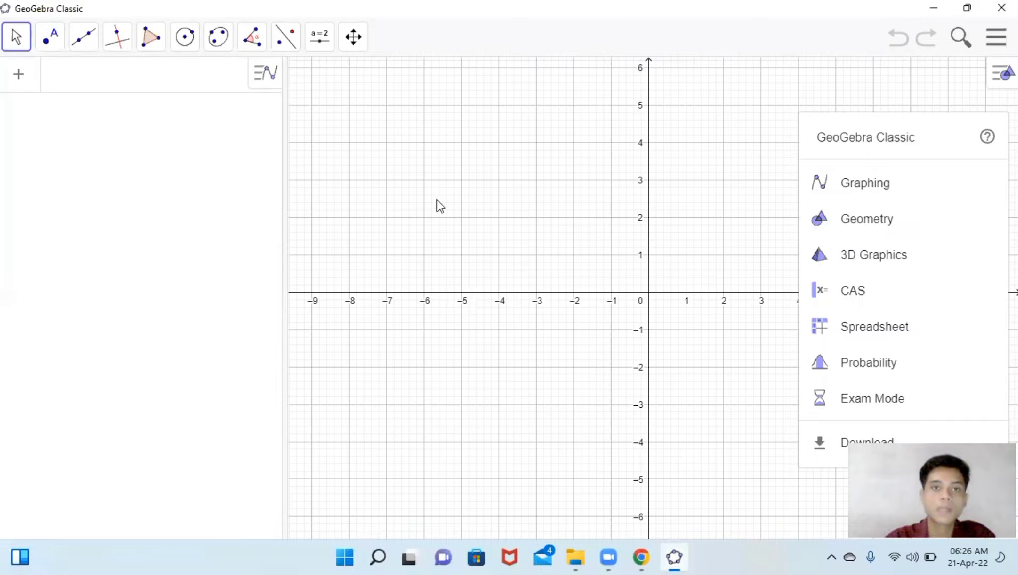
- Start a text object with the Text tool at the upper-left area of the graphics view
click(319, 47)
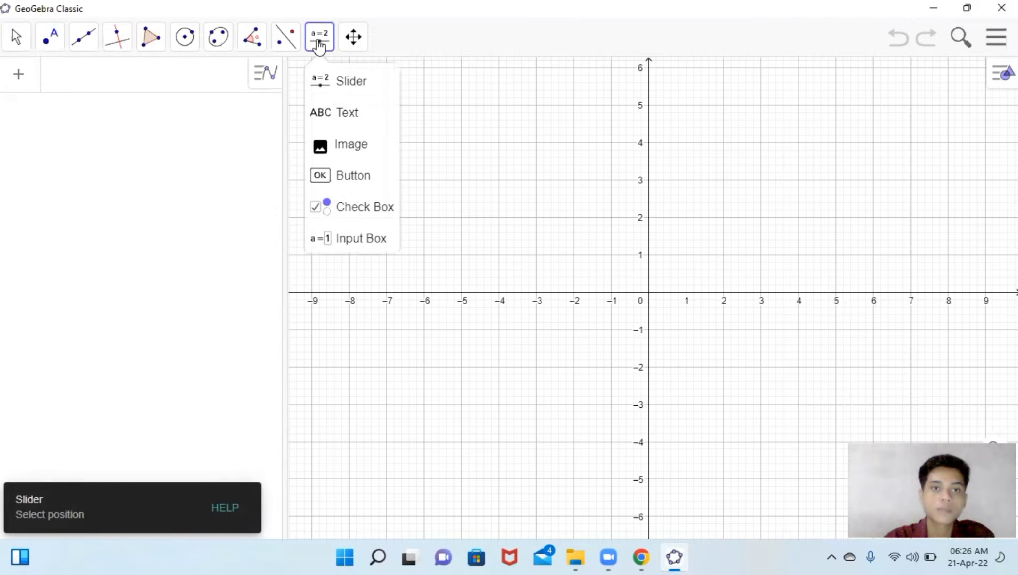
click(344, 126)
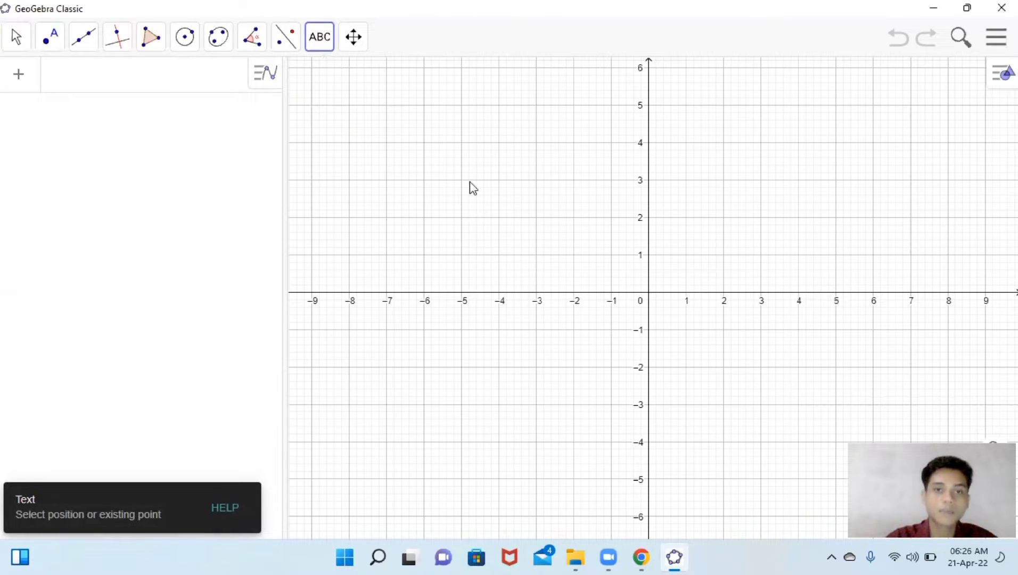
click(461, 154)
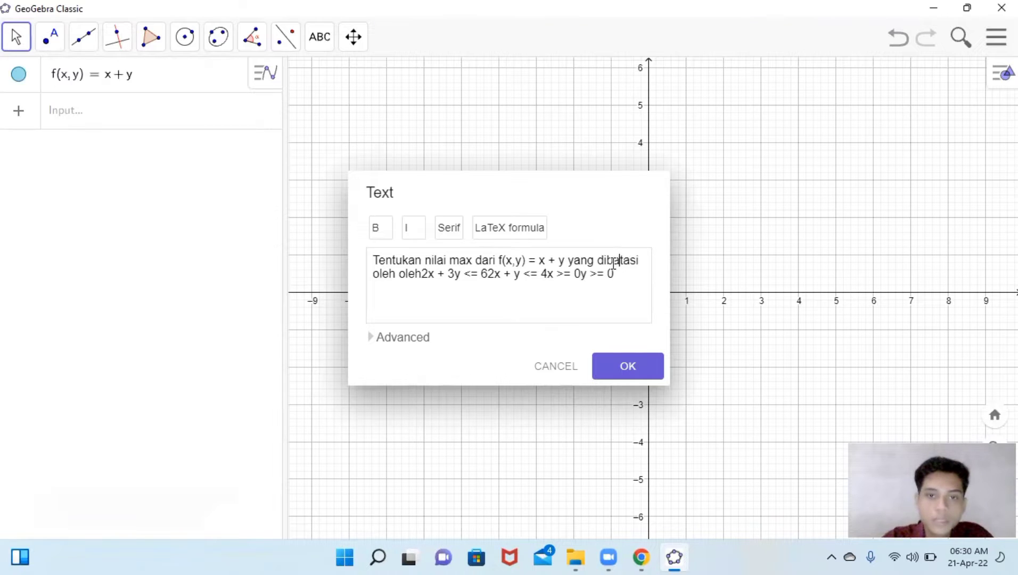
- Break the problem text into separate lines so each constraint 2x + 3y <= 6, 2x + y <= 4, x >= 0, y >= 0 sits on its own line
click(422, 274)
key(Return)
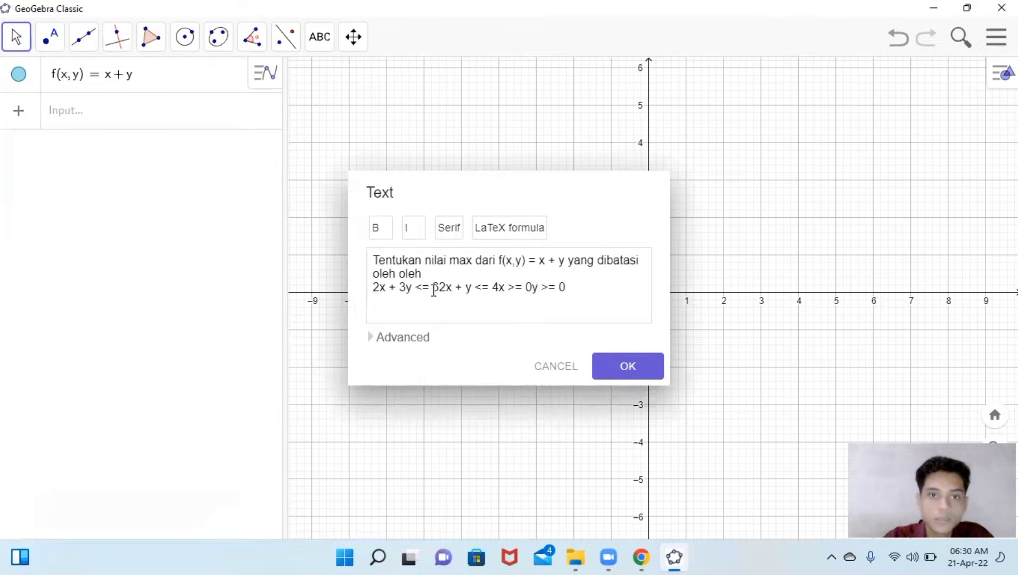
click(440, 288)
key(Return)
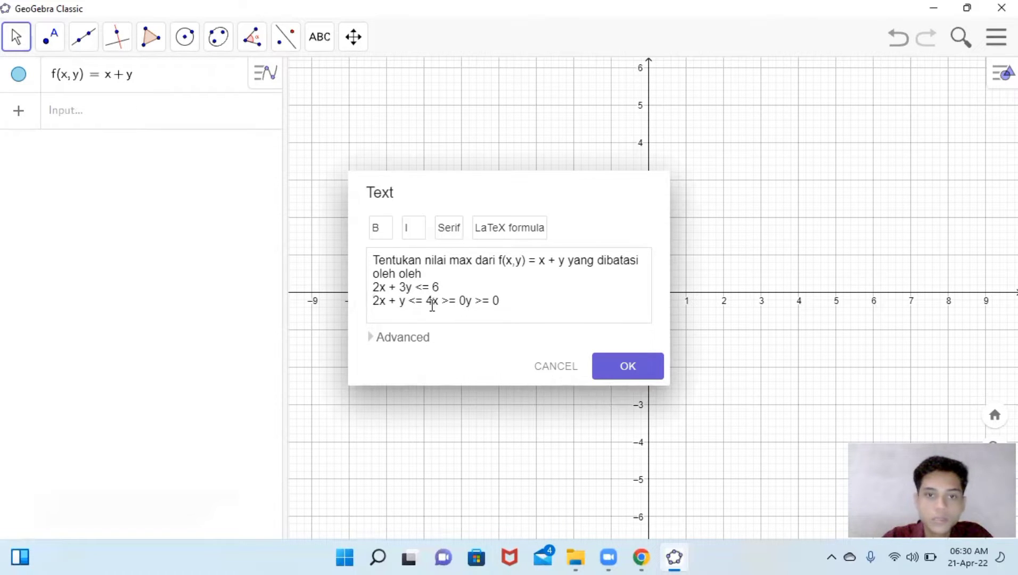
click(432, 301)
key(Return)
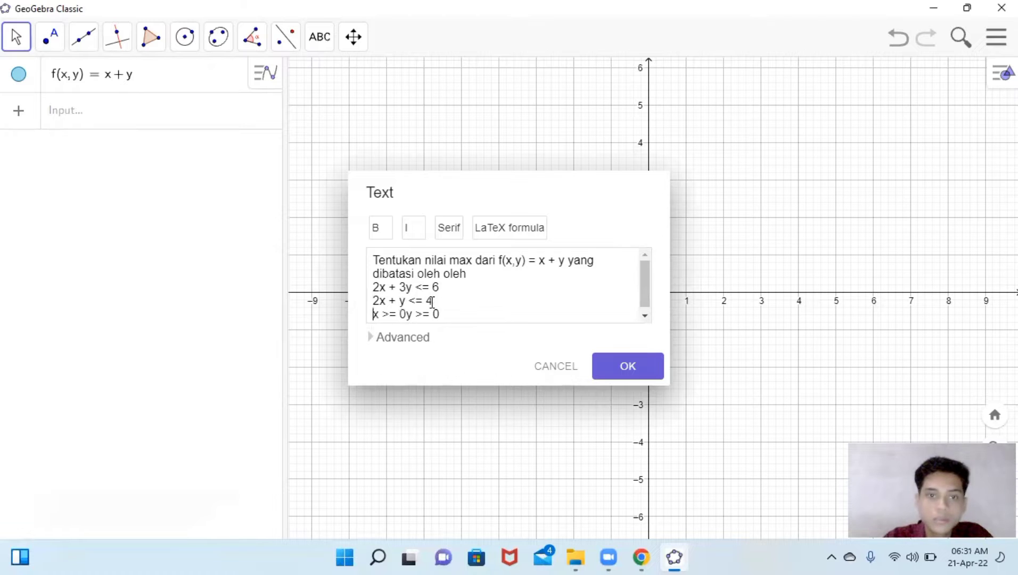
key(Right)
key(Right)
key(Right)
key(Right)
key(Right)
key(Right)
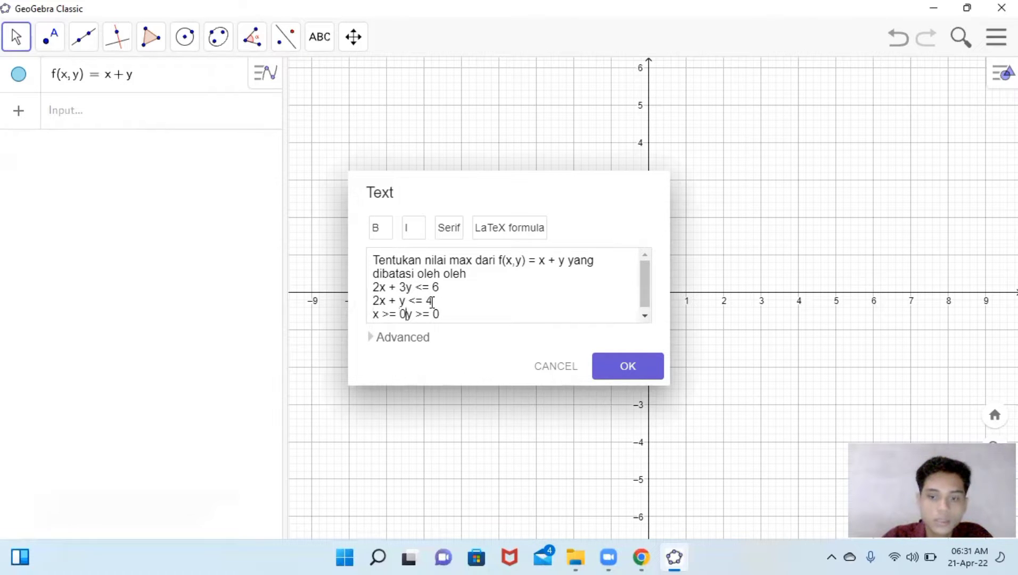
key(Return)
scroll(432, 302, up, 1)
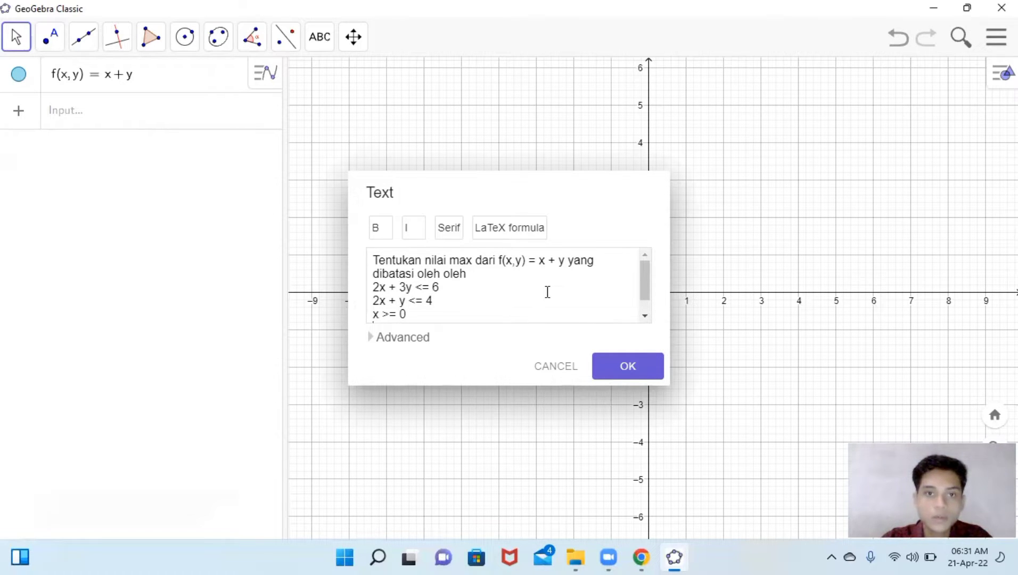
- Remove the repeated word "oleh" and end that line as "dibatasi oleh:"
double_click(453, 274)
key(BackSpace)
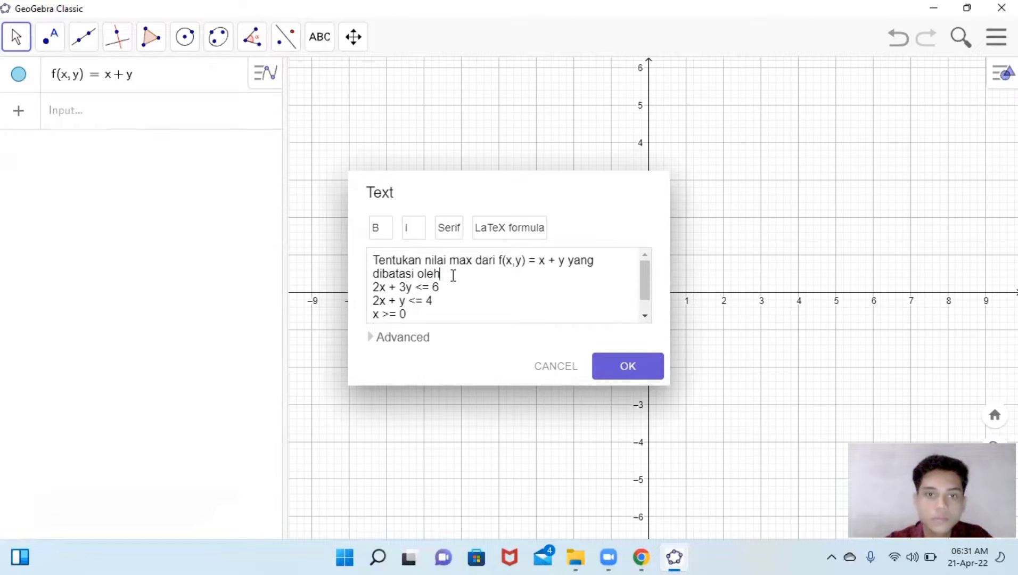
text(:)
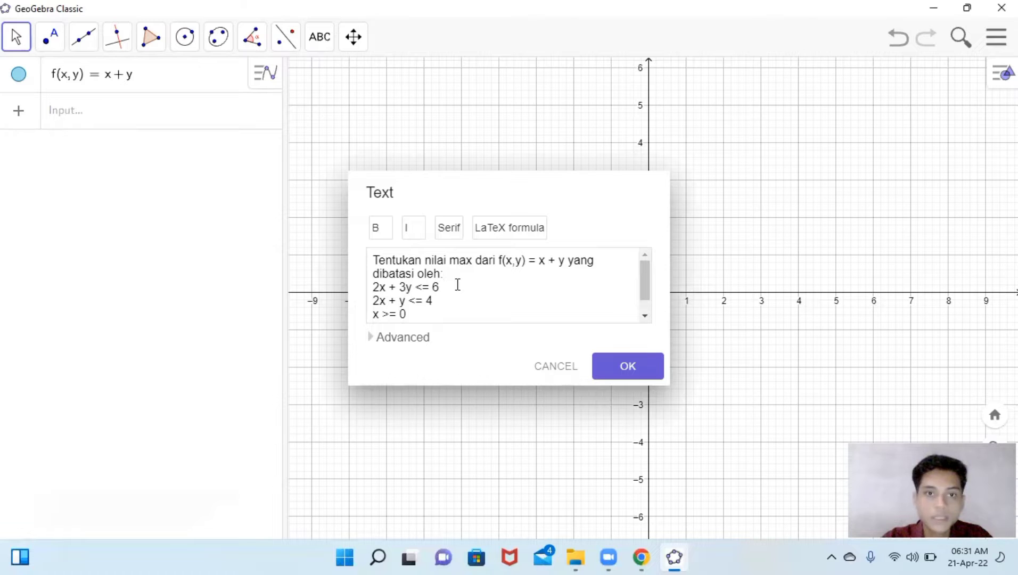
- Confirm the problem text and move it up toward the top-left of the graph, left of the y-axis
scroll(457, 285, down, 1)
scroll(457, 285, up, 1)
scroll(457, 285, down, 1)
scroll(457, 285, down, 1)
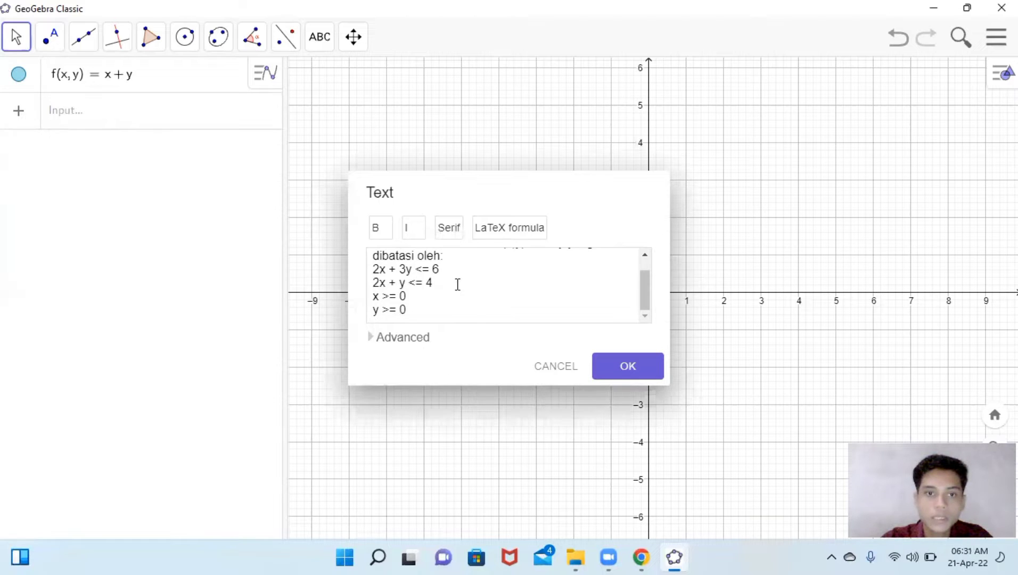
scroll(500, 308, up, 1)
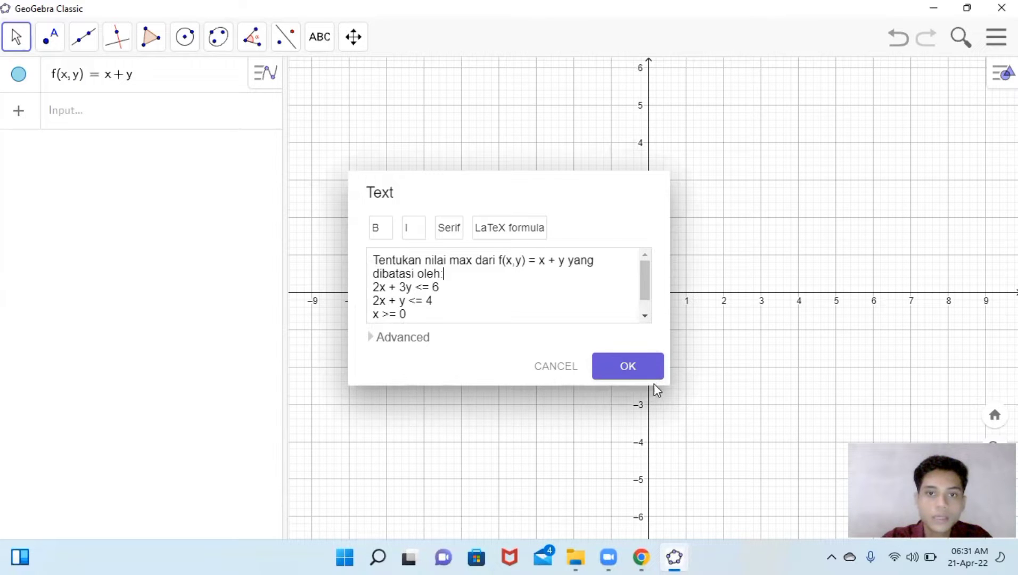
click(637, 372)
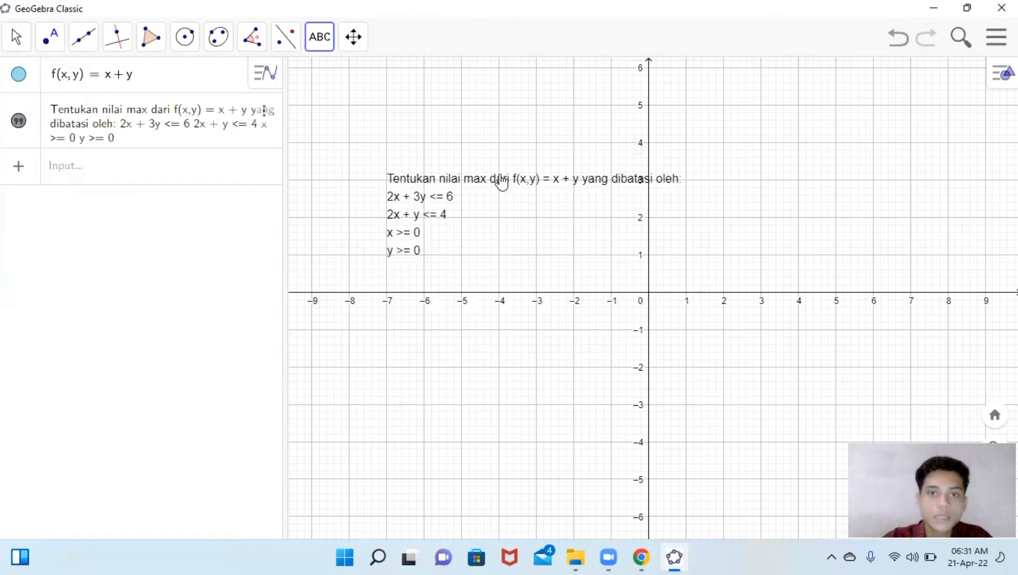
drag(504, 190, 443, 140)
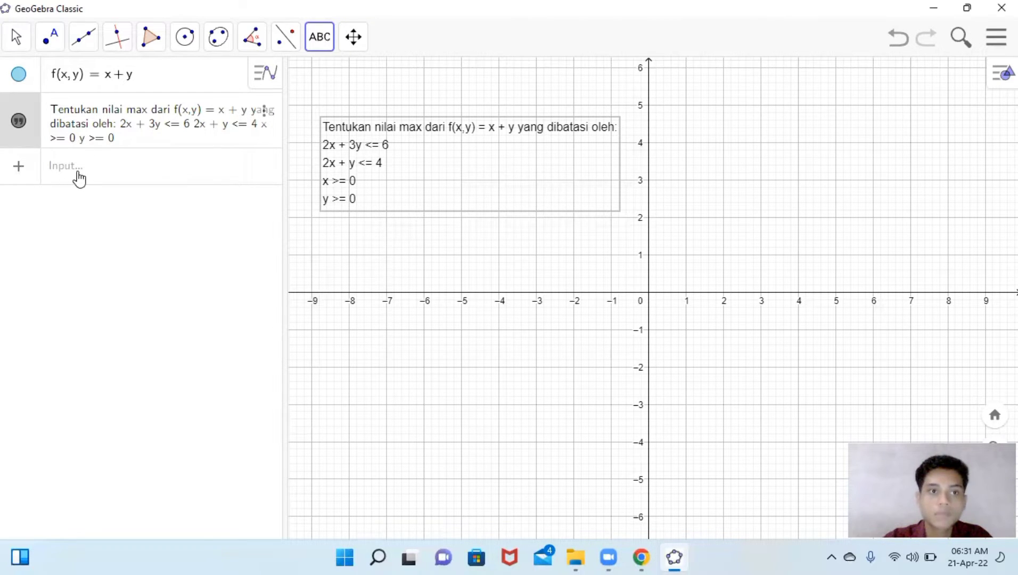
- Enter the objective function f(x, y) = x + y in the input bar
click(78, 179)
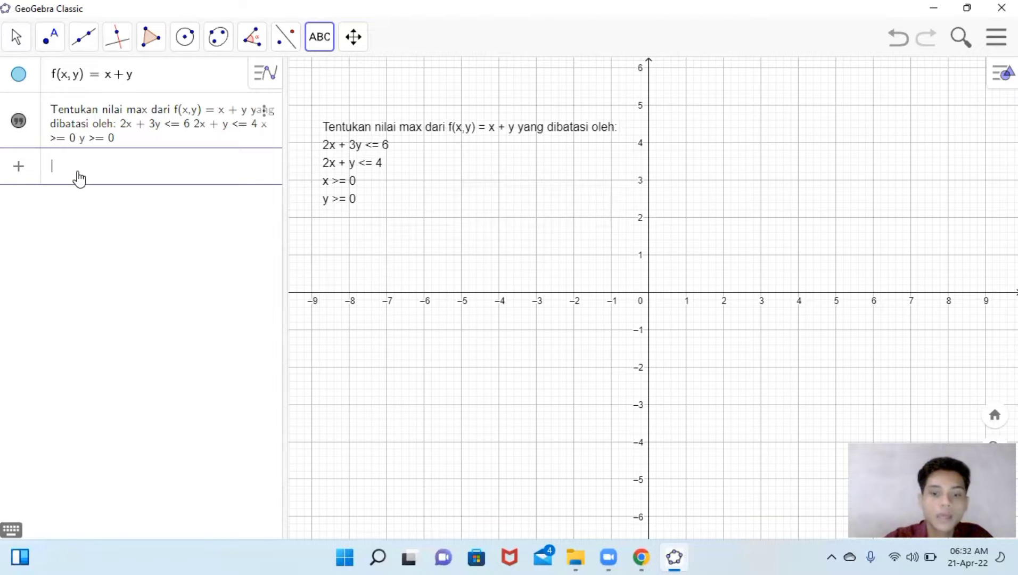
text(f)
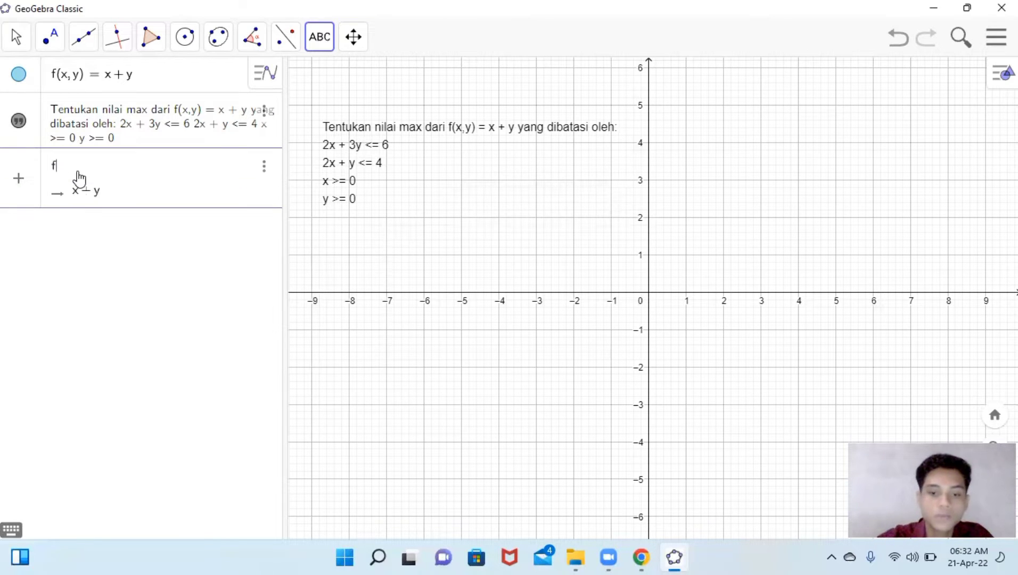
text((x, y)
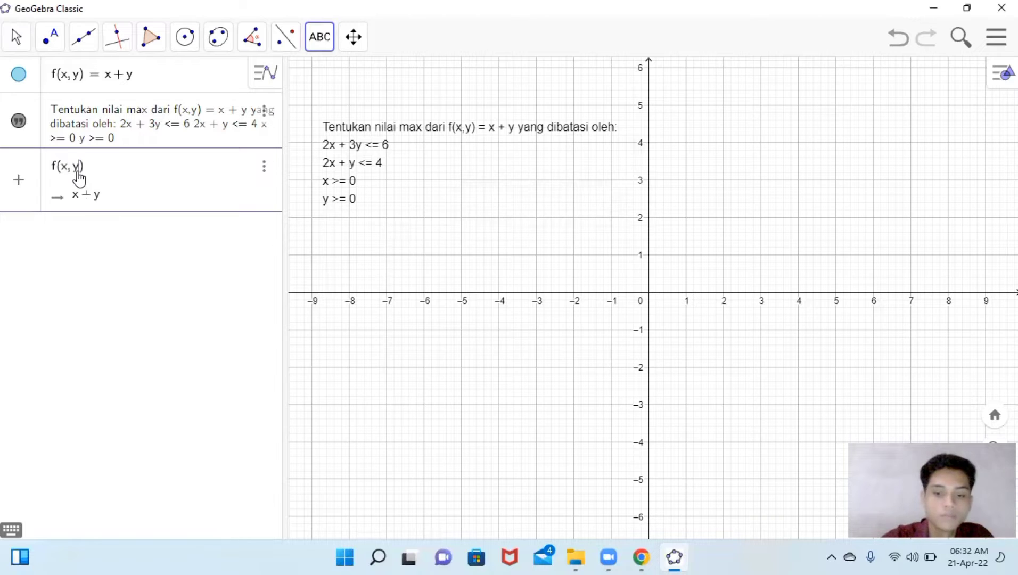
text() = x)
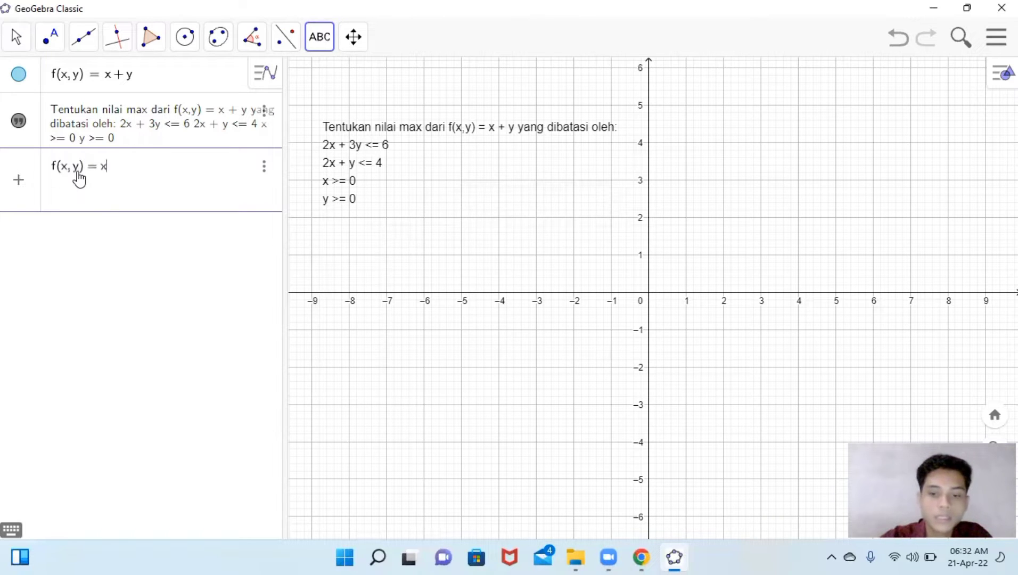
text( + y)
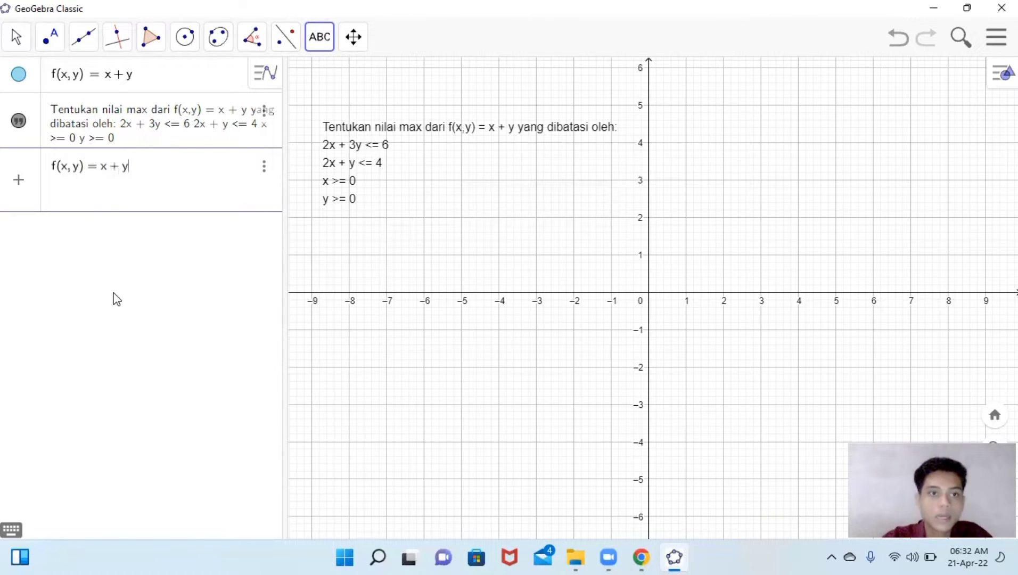
key(Return)
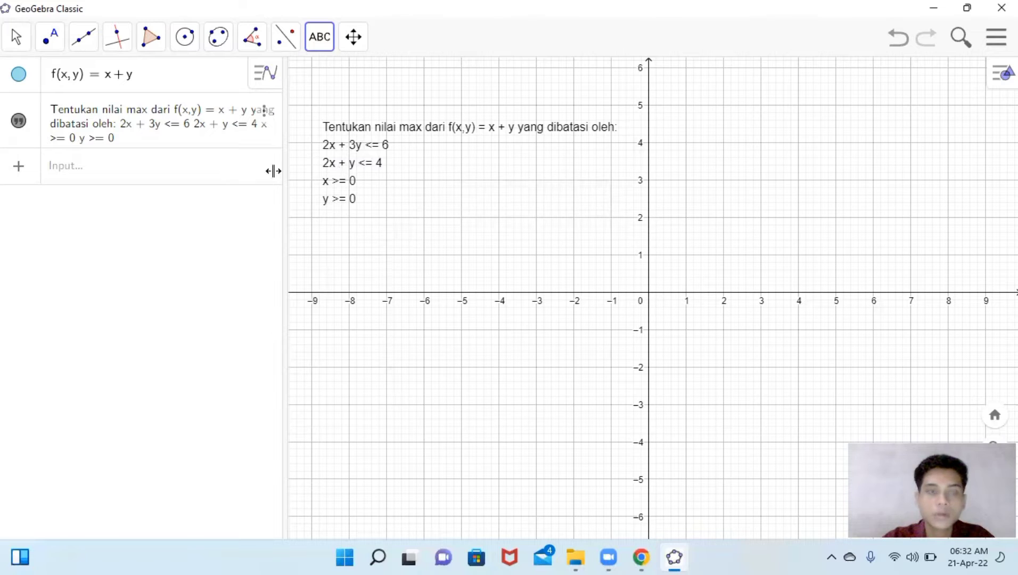
- Open the on-screen keyboard and enter the inequality 2x + 3y ≤ 6 in the input bar
click(187, 177)
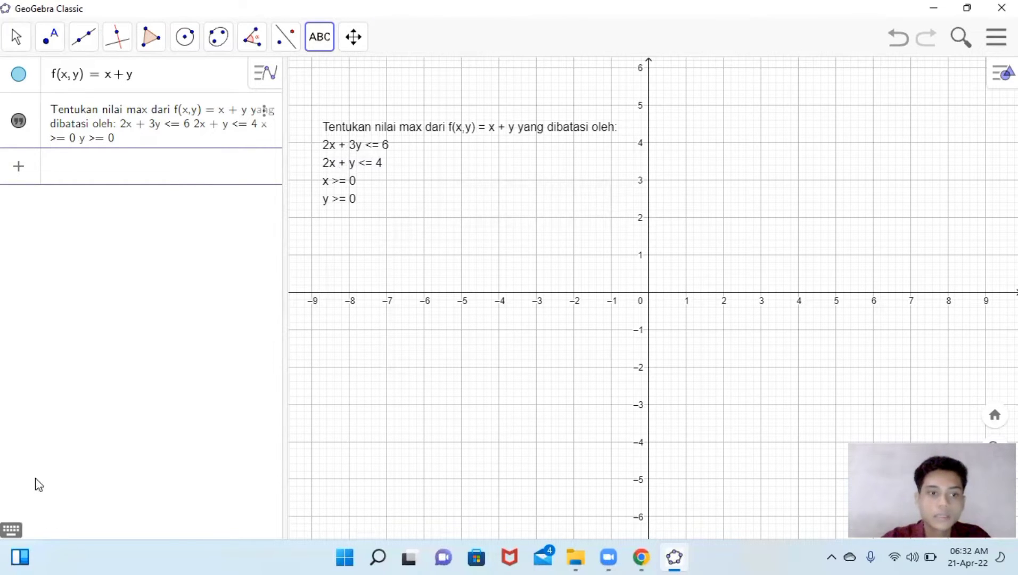
click(11, 530)
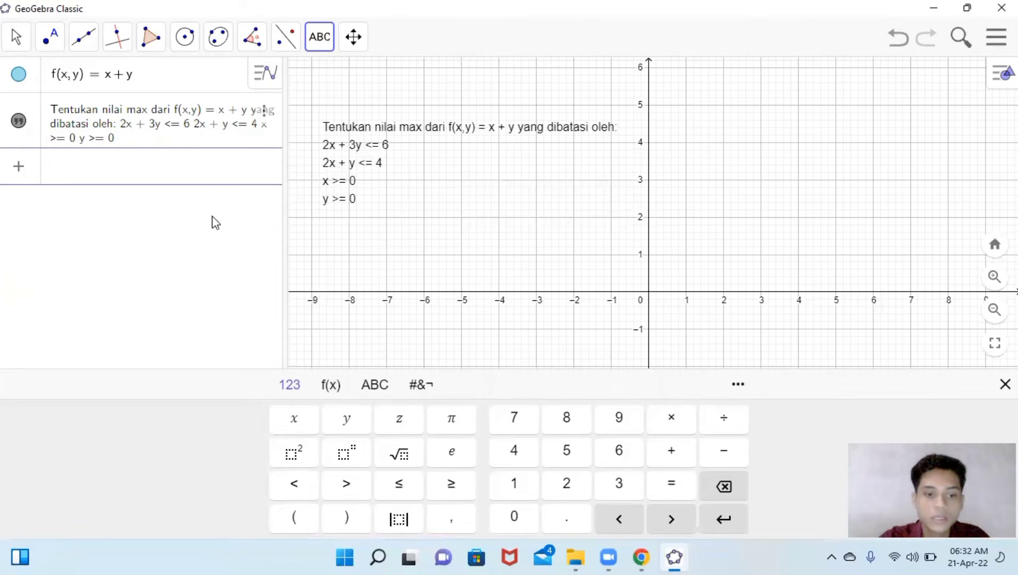
text(2x )
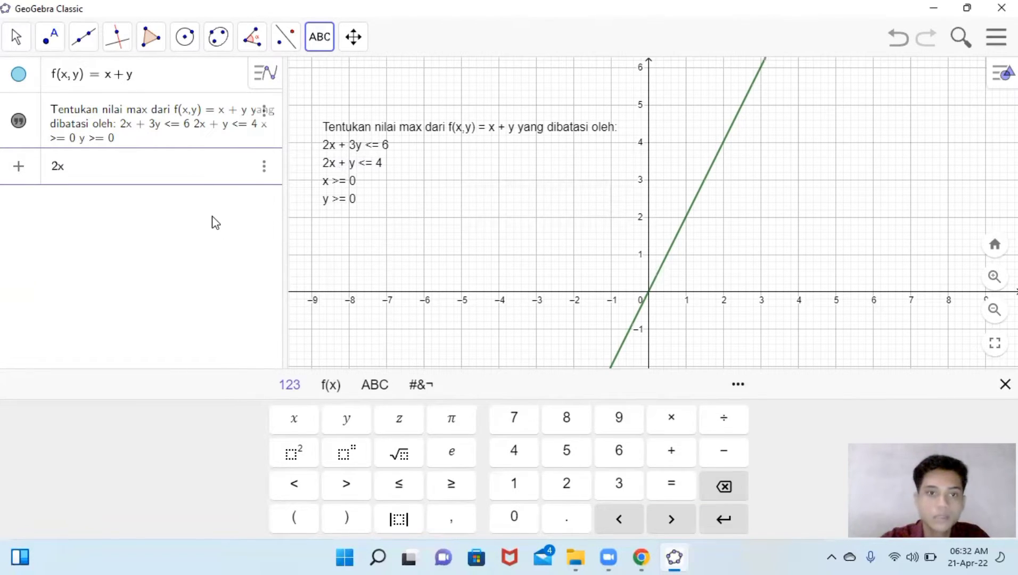
text(+ 3)
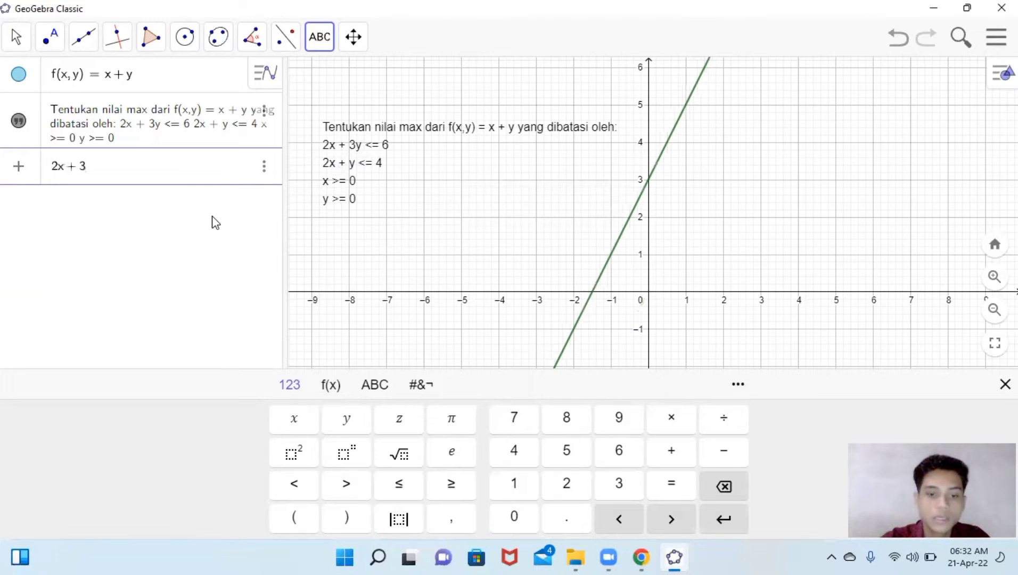
text(y)
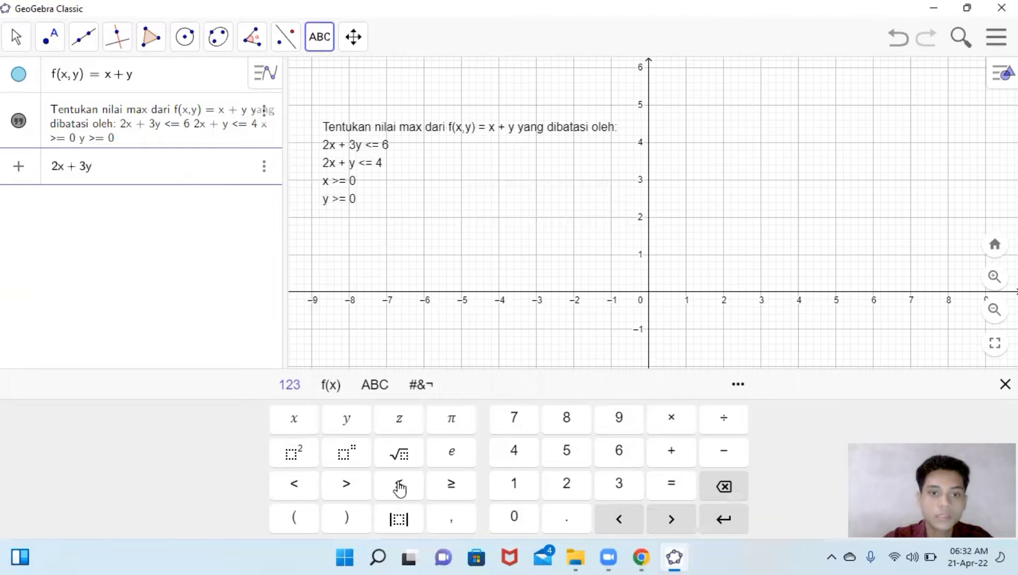
click(399, 486)
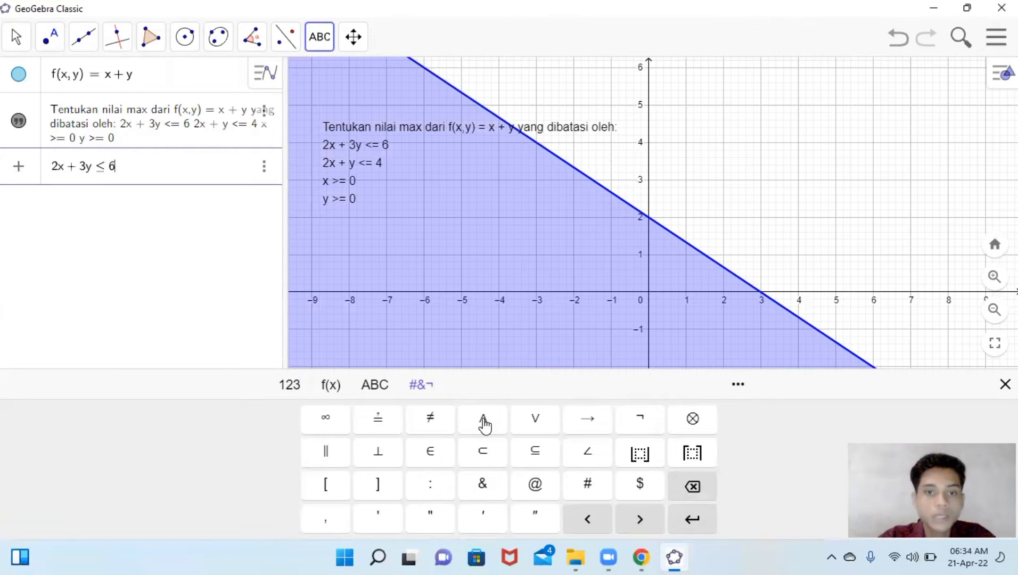
- Extend the inequality with the second constraint, appending ∧ 2x + y ≤ 4 using the on-screen keyboard
click(288, 387)
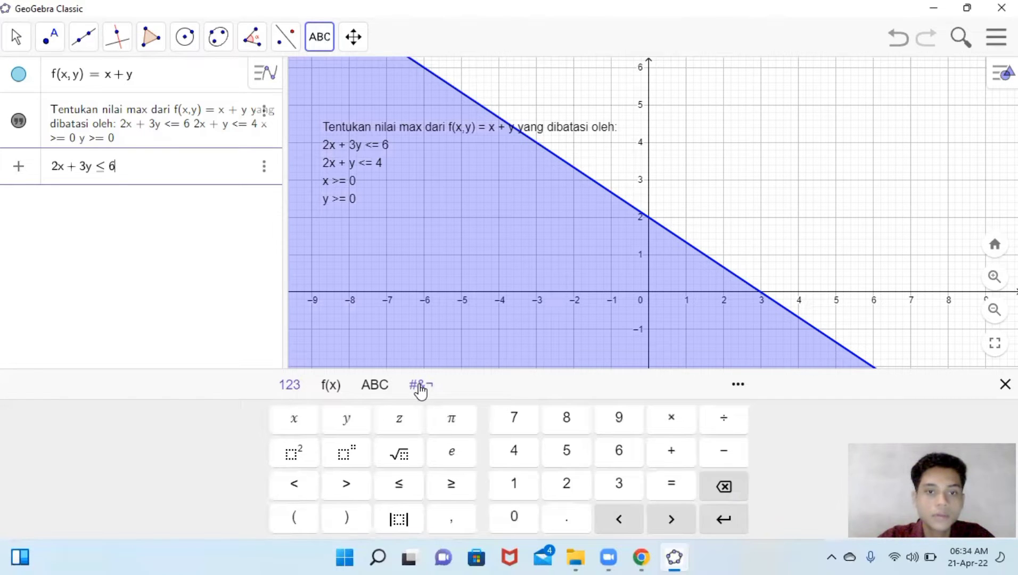
click(419, 385)
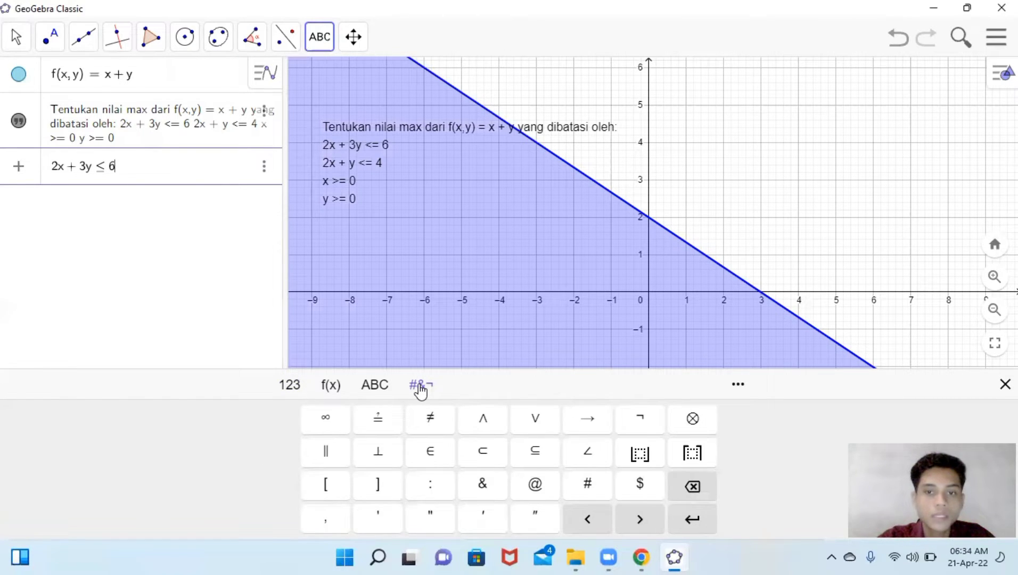
click(483, 425)
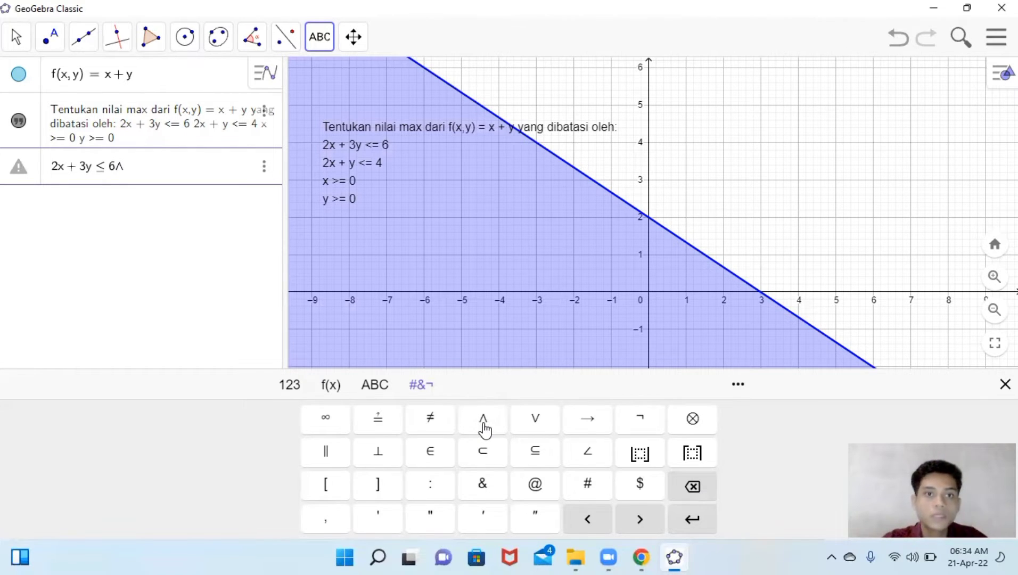
text(2x )
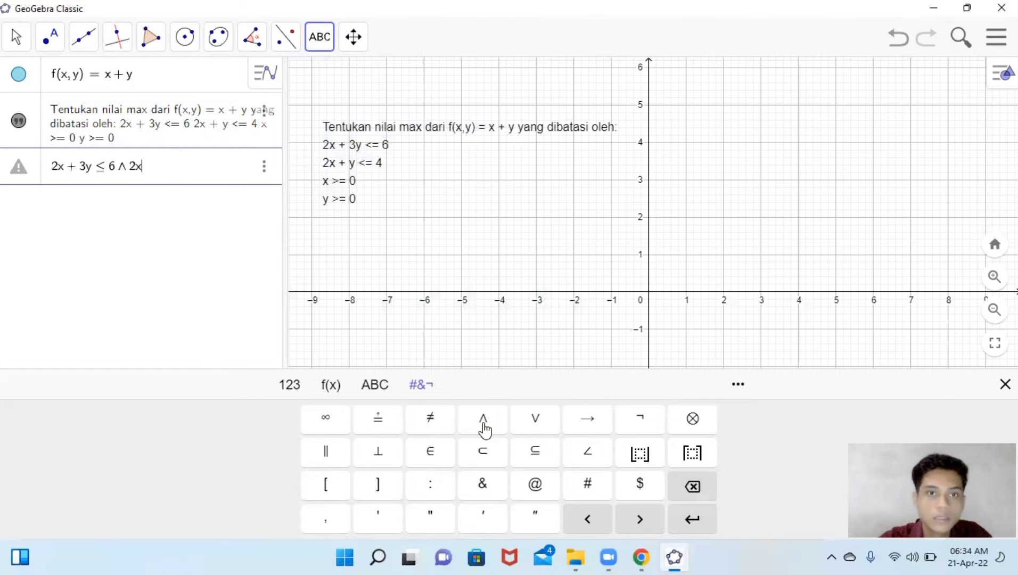
text(+ y)
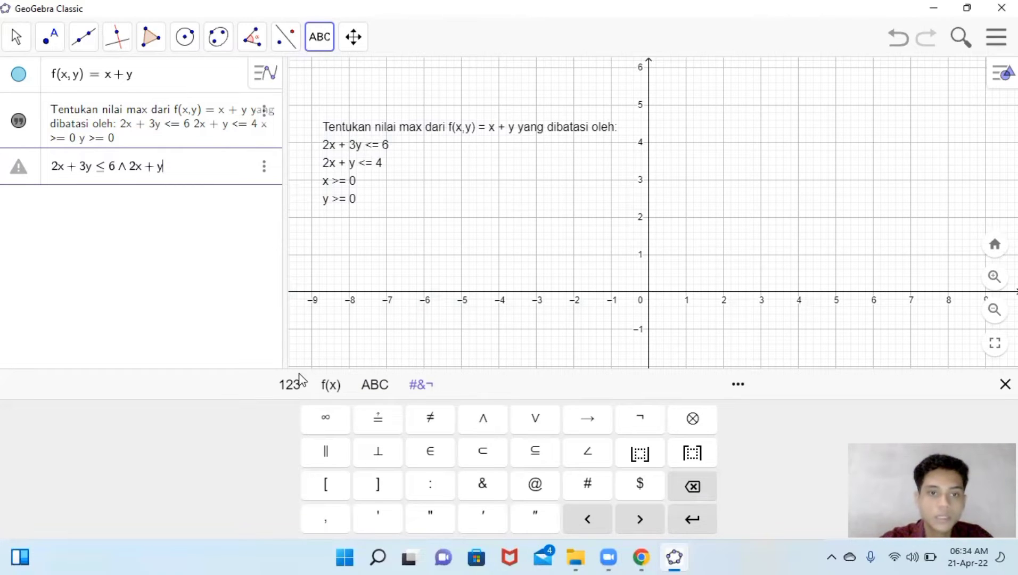
click(290, 388)
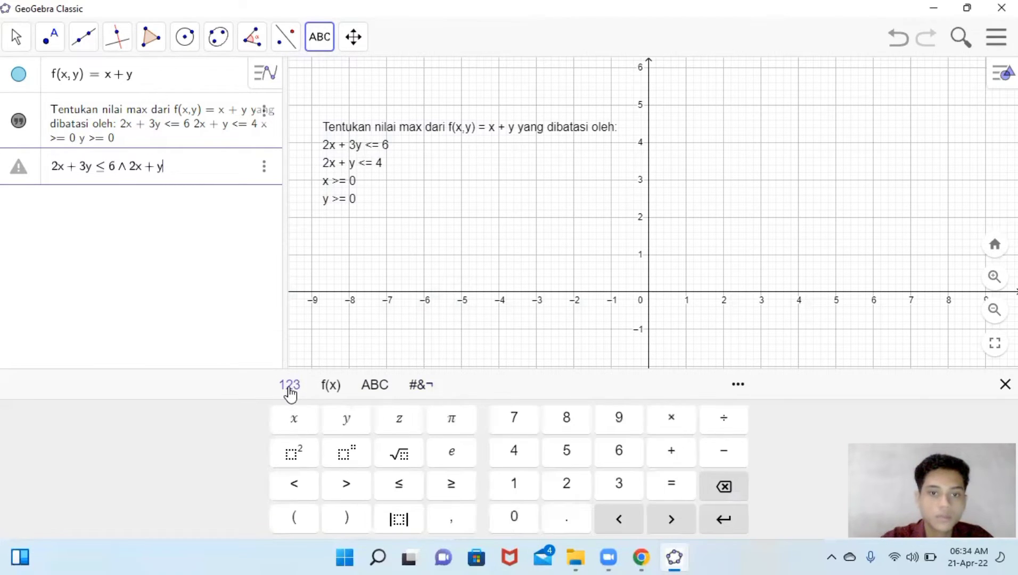
click(398, 485)
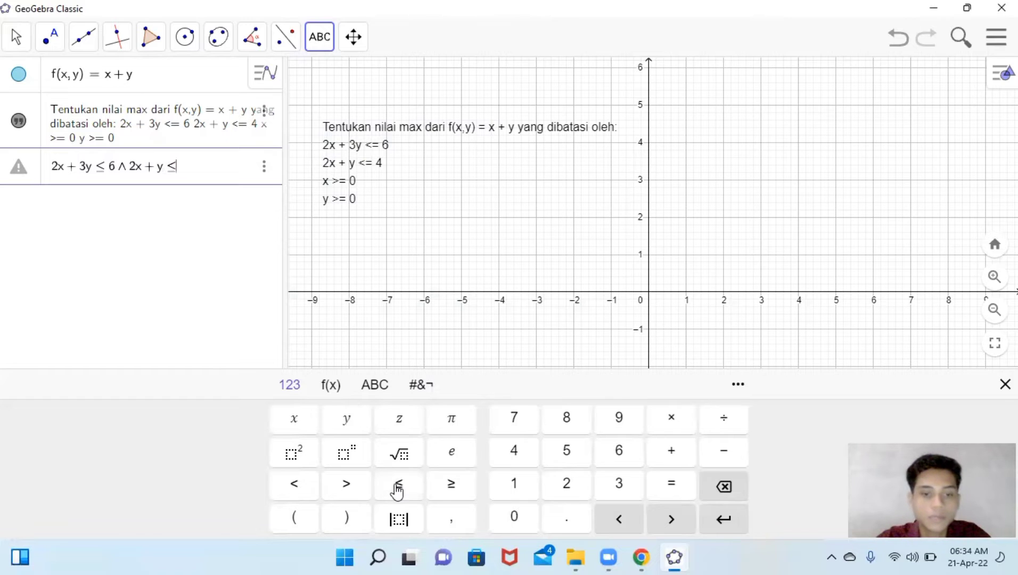
text(4)
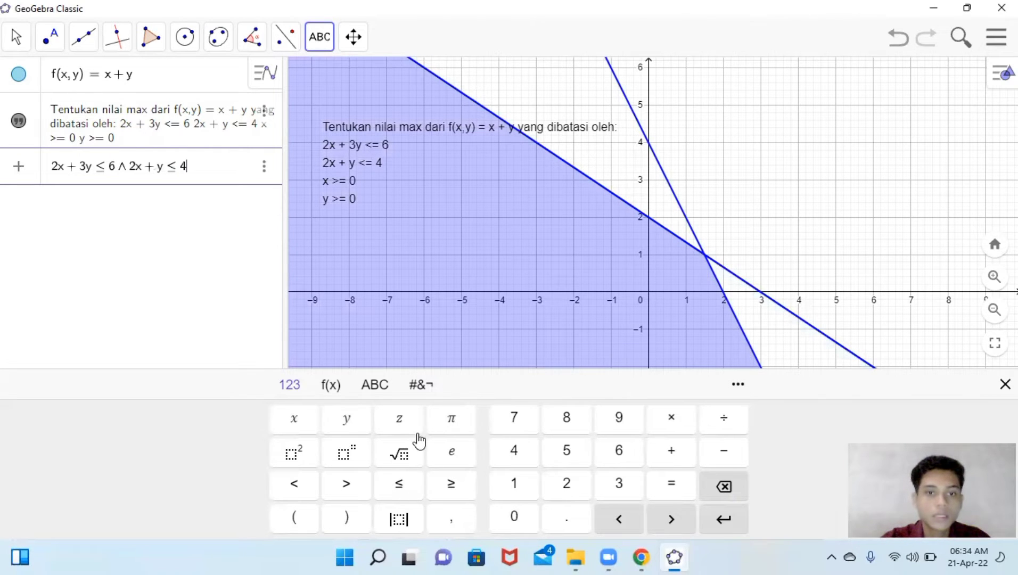
- Append the third constraint ∧ x ≥ 0 to the combined inequality
click(420, 395)
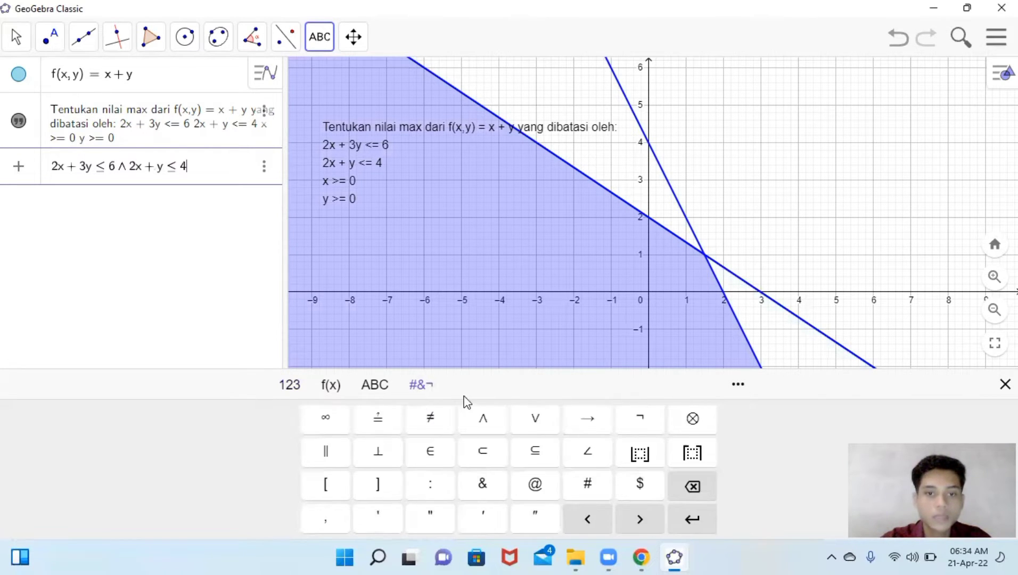
click(483, 421)
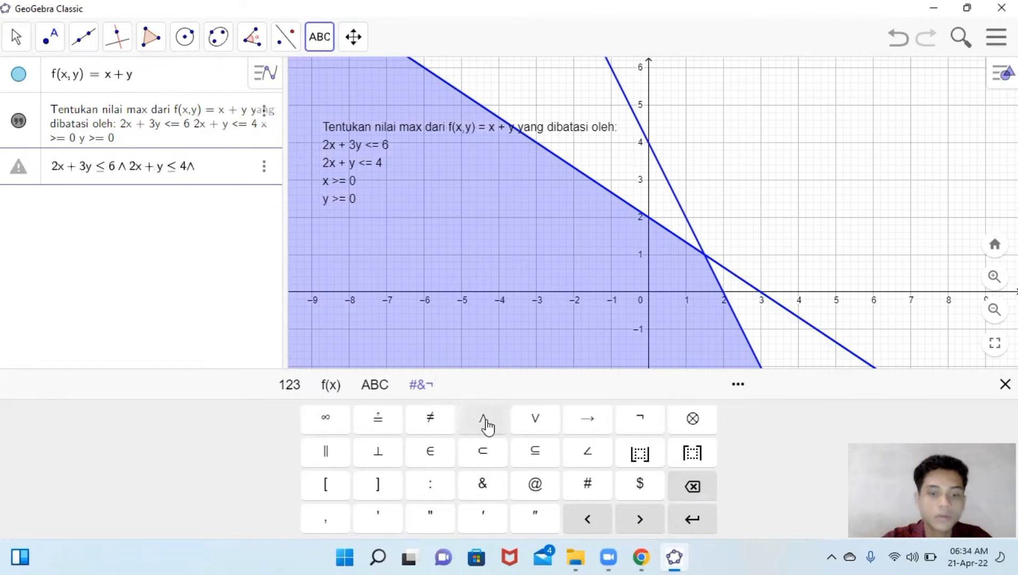
text(x)
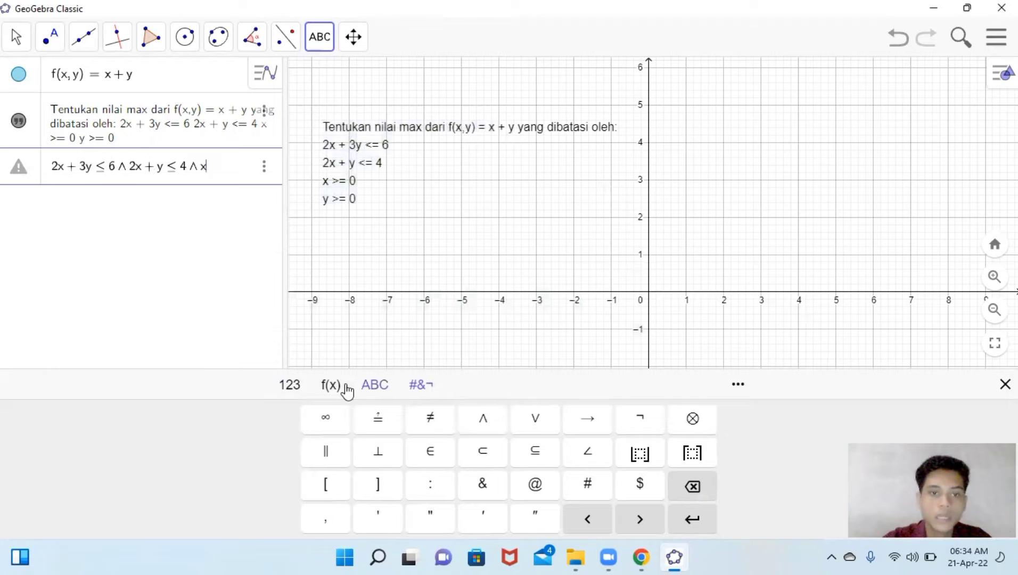
click(290, 386)
click(453, 487)
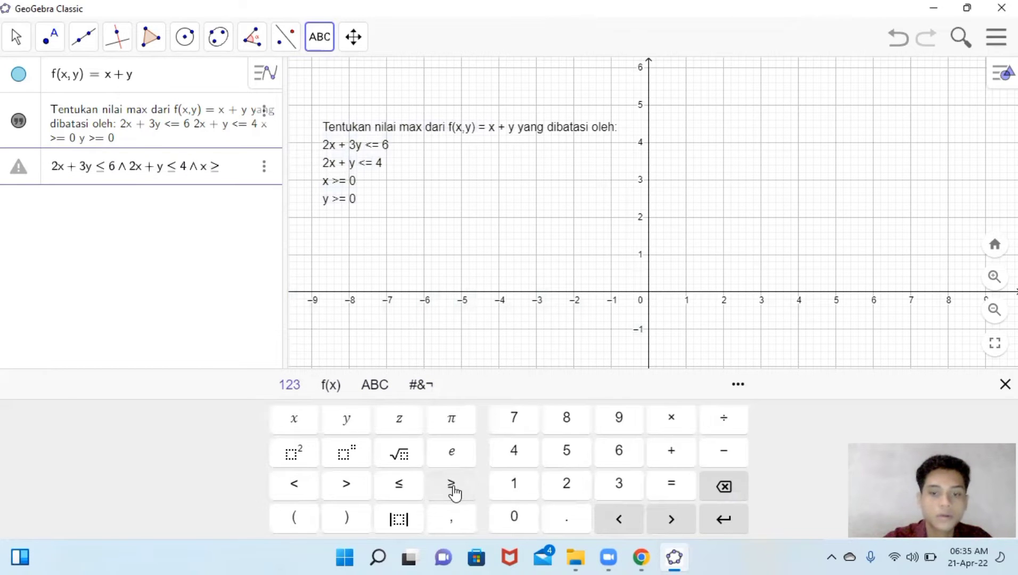
text(0)
- Append the last constraint ∧ y ≥ 0 and confirm the combined inequality to shade the feasible region
click(422, 386)
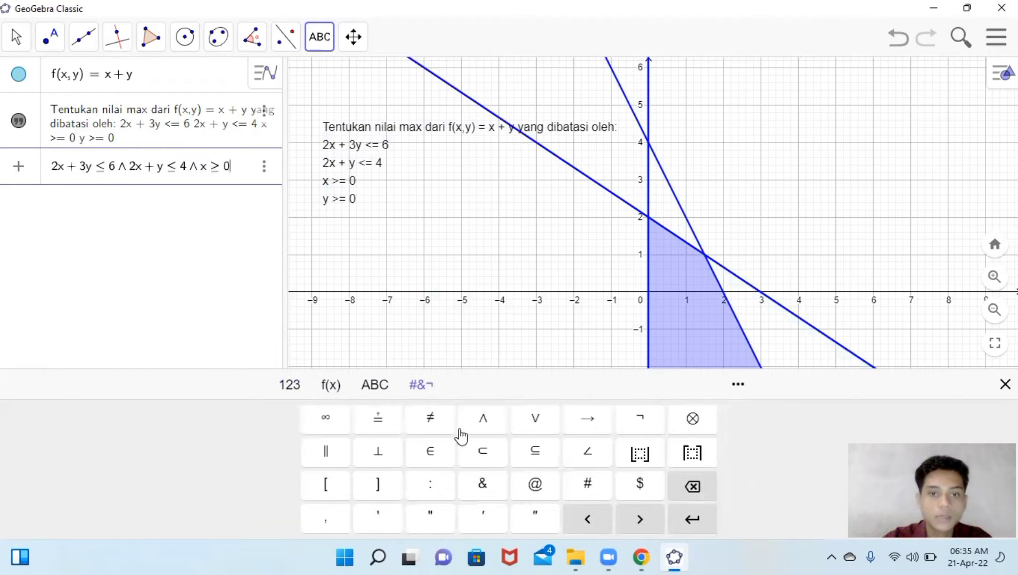
click(487, 422)
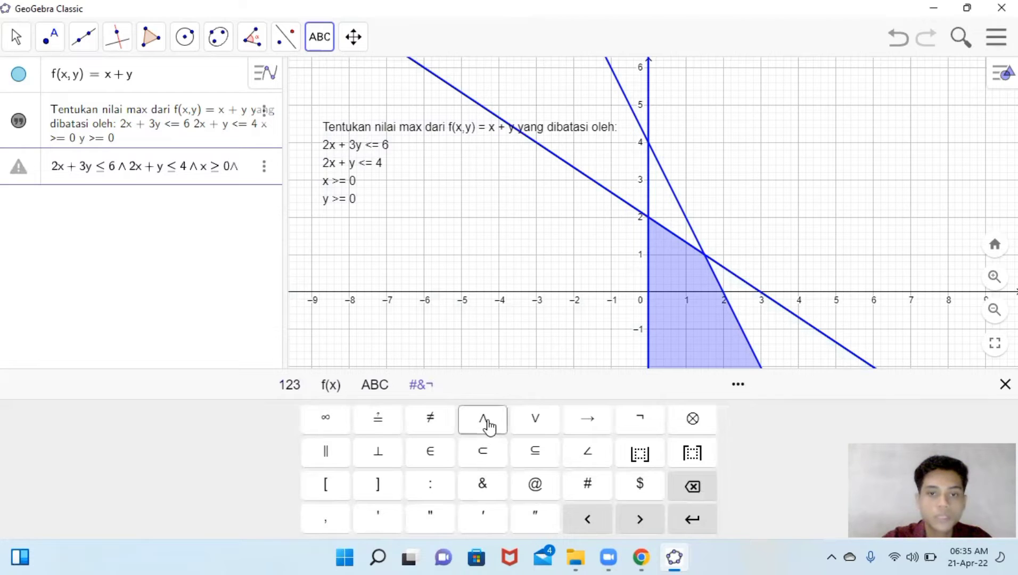
click(286, 388)
text(y)
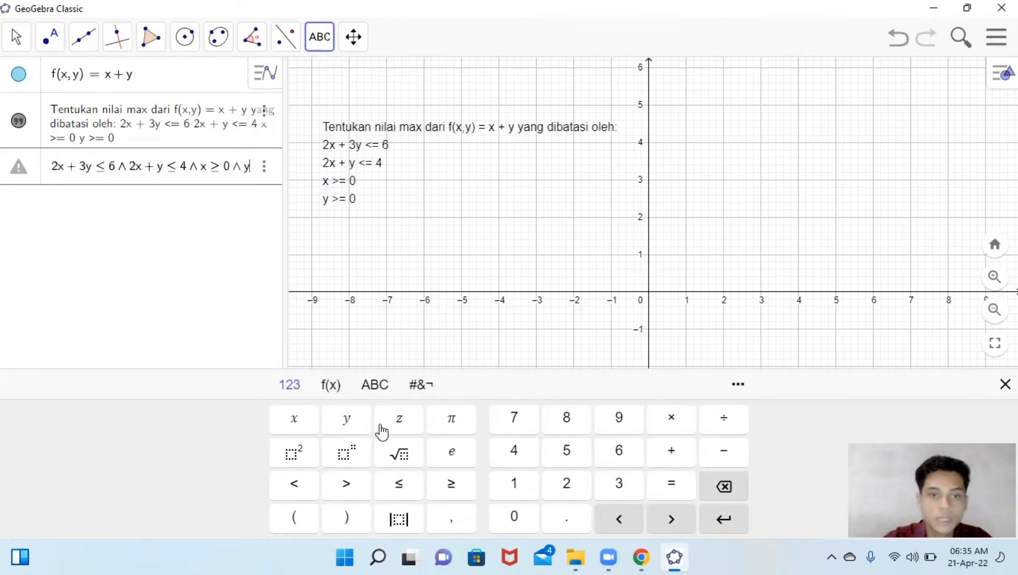
click(447, 486)
text(0)
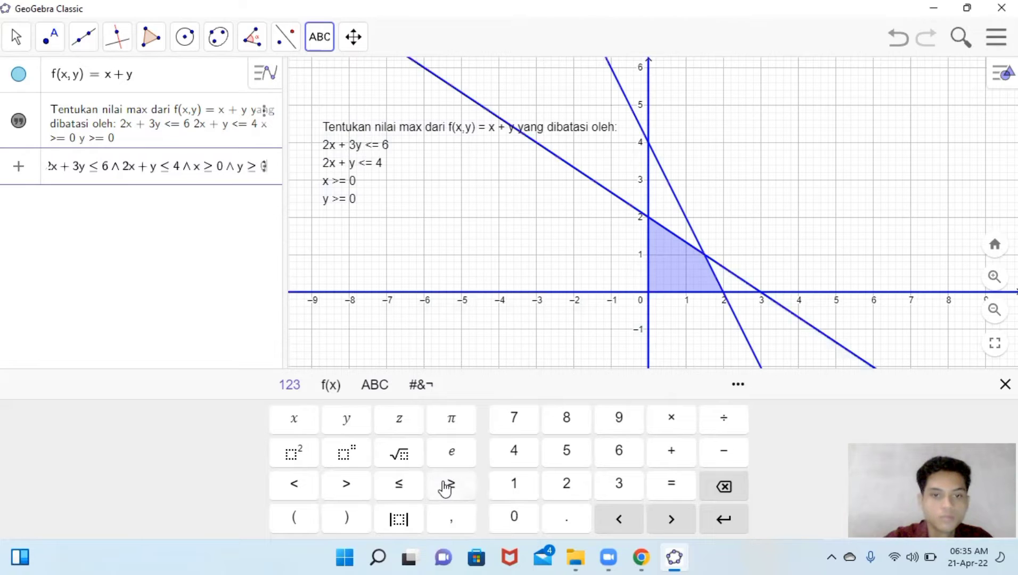
key(Return)
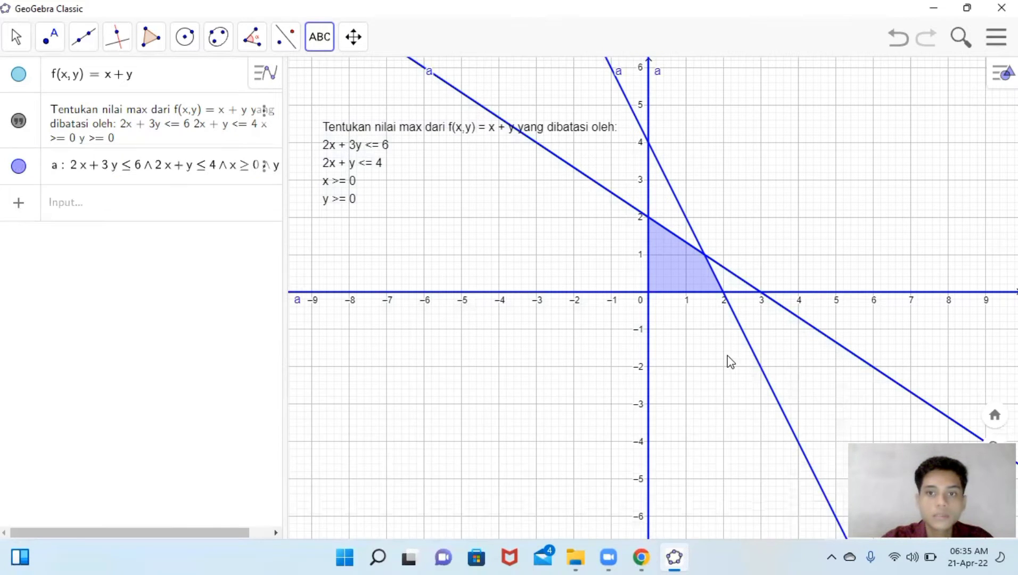
- Move the problem text to the upper right of the feasible region, beside the constraint lines
click(518, 376)
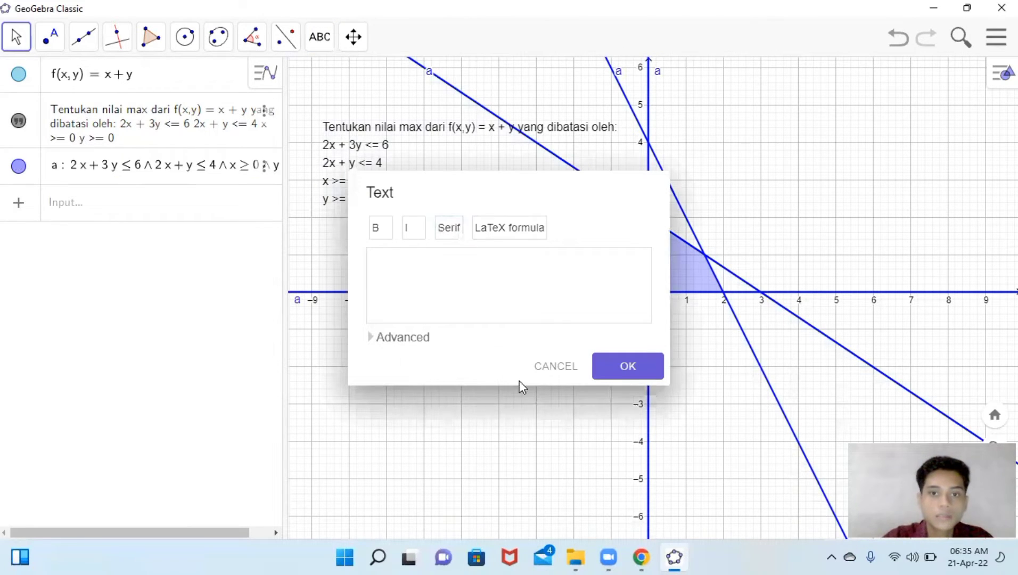
click(542, 371)
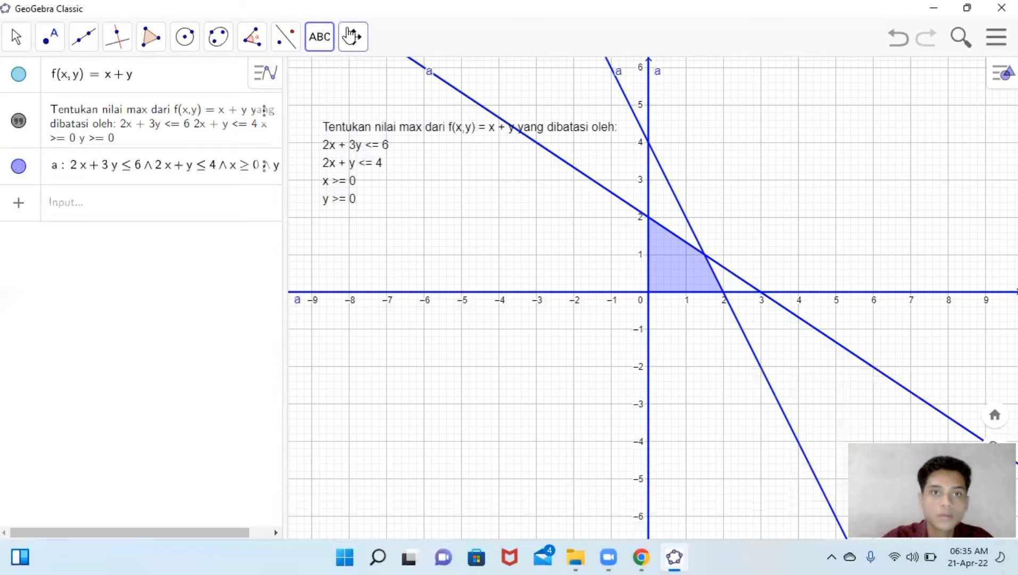
click(353, 37)
drag(529, 204, 532, 277)
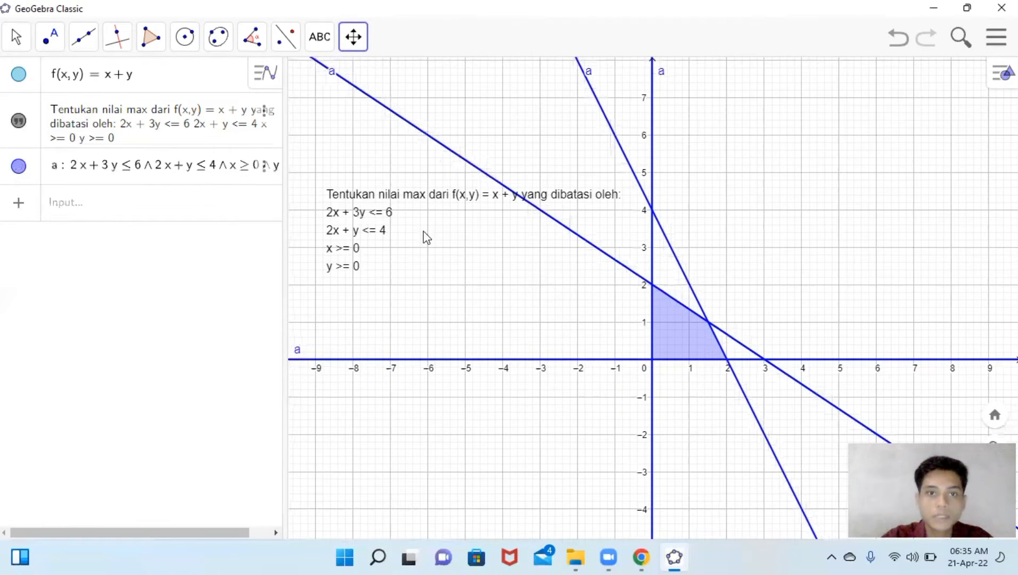
drag(336, 218, 287, 252)
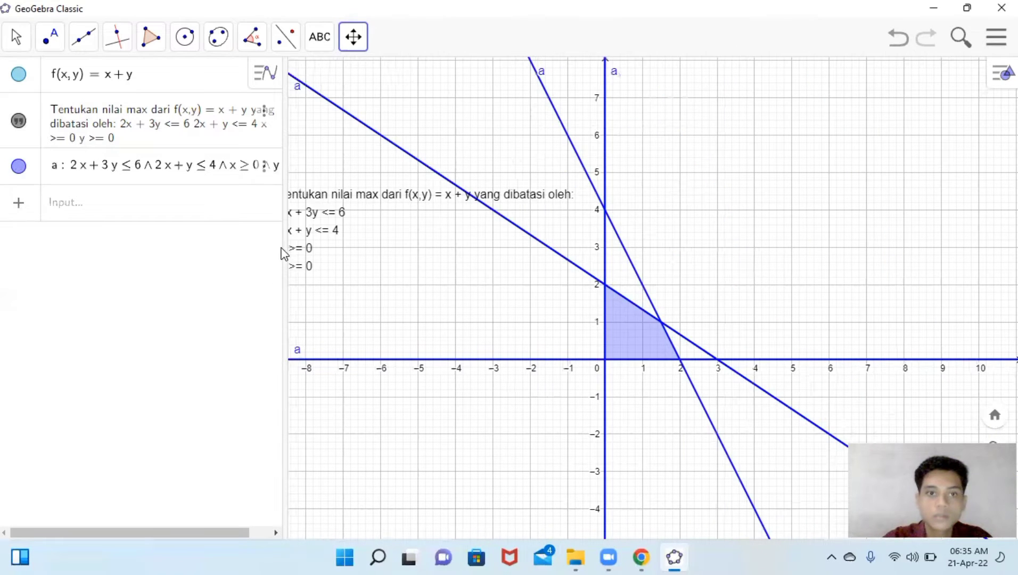
click(16, 36)
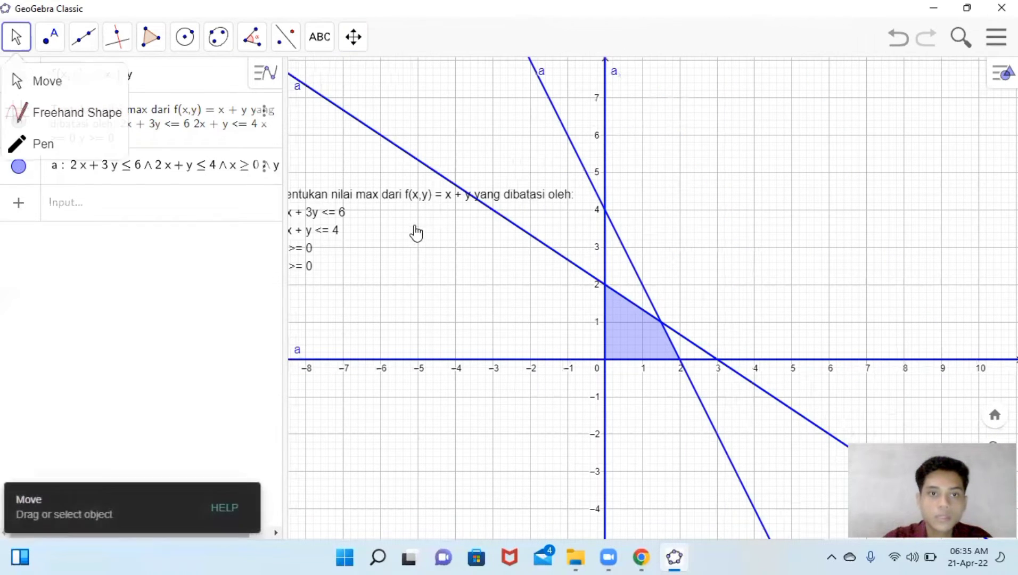
click(386, 218)
drag(386, 218, 759, 177)
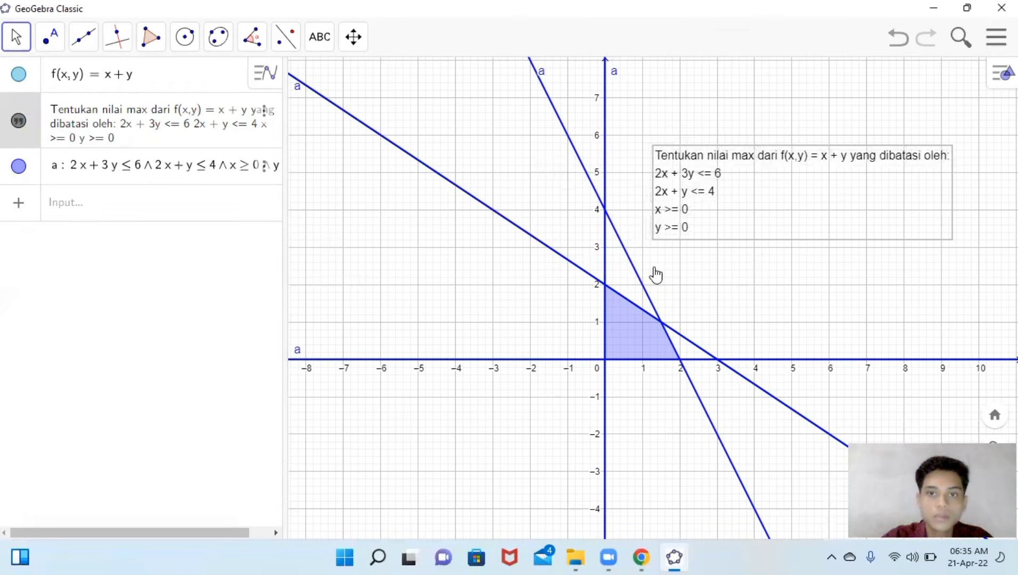
drag(649, 267, 553, 270)
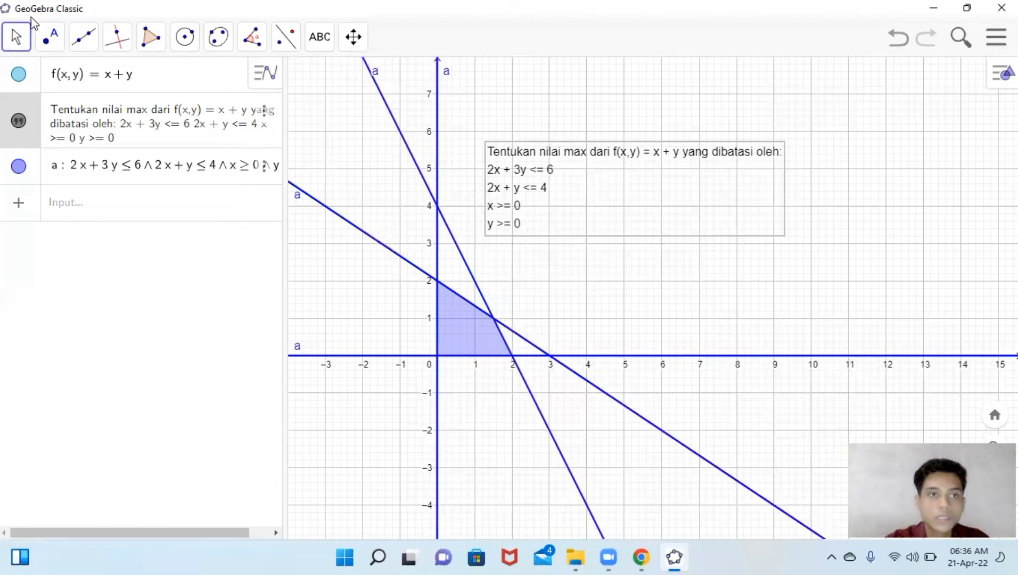
- Place a point at the feasible region's vertex (0, 2) on the y-axis
click(51, 39)
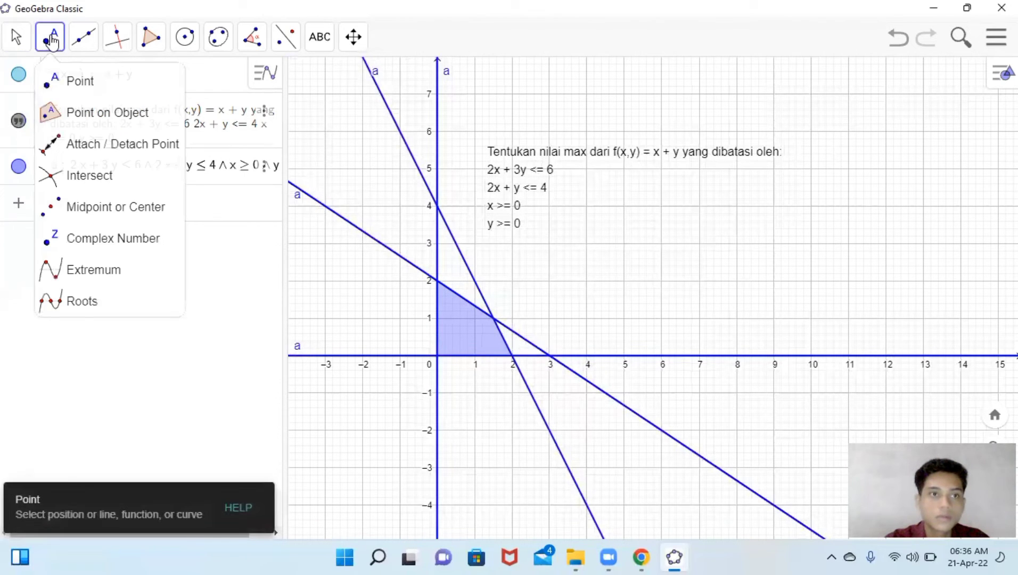
click(105, 177)
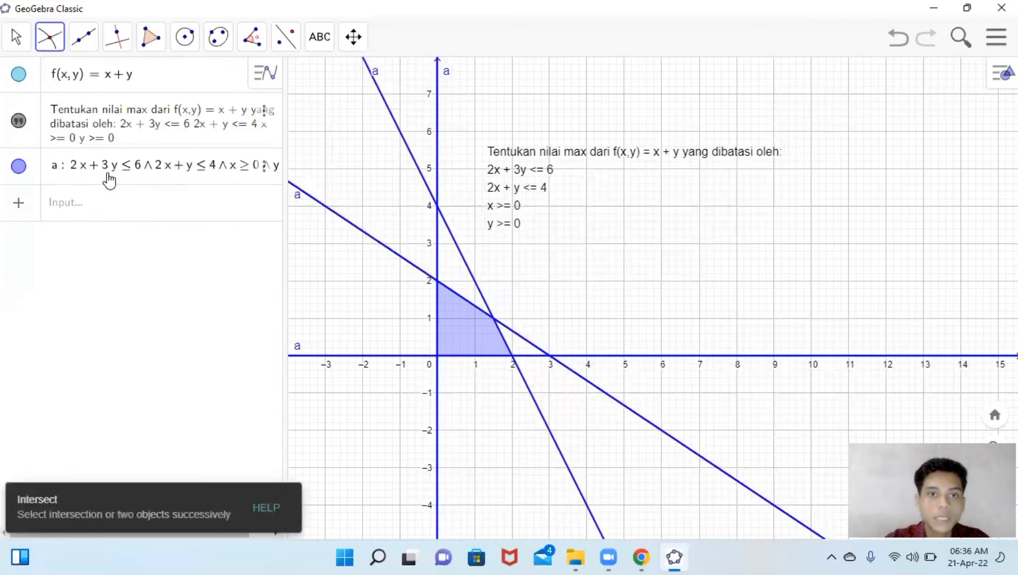
click(437, 280)
- Place a point at the intersection of the two constraint lines
click(49, 37)
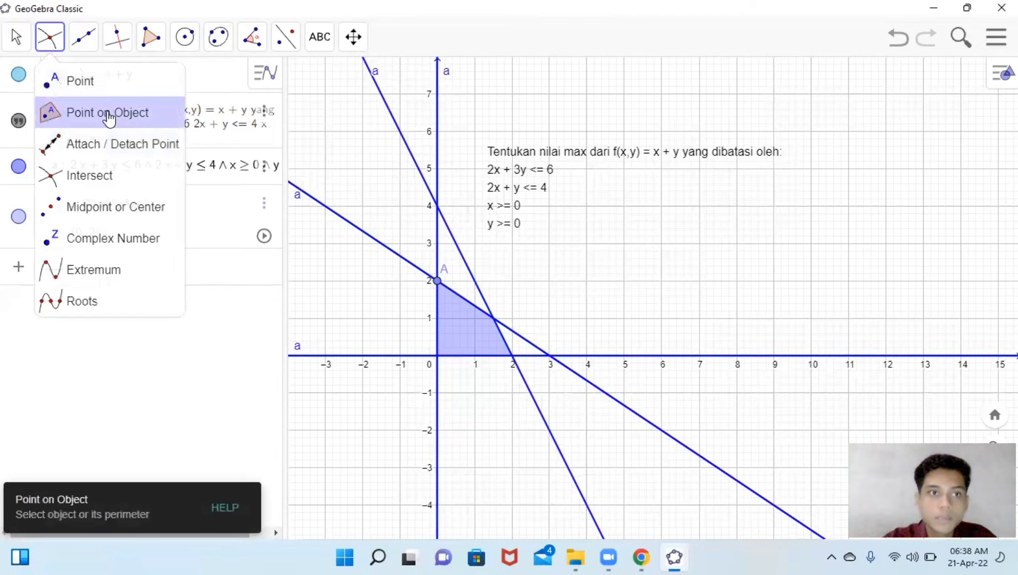
click(126, 182)
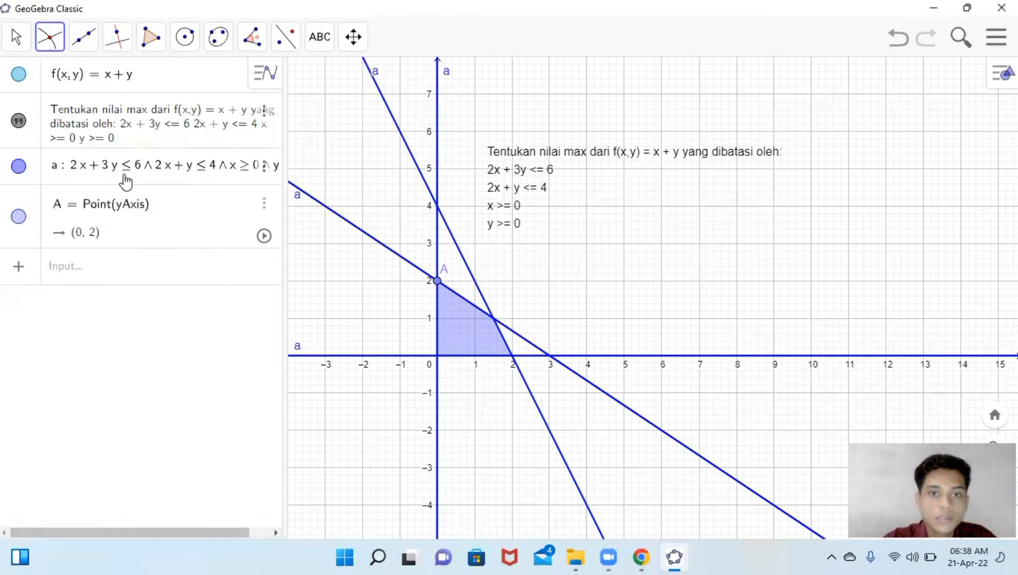
click(494, 320)
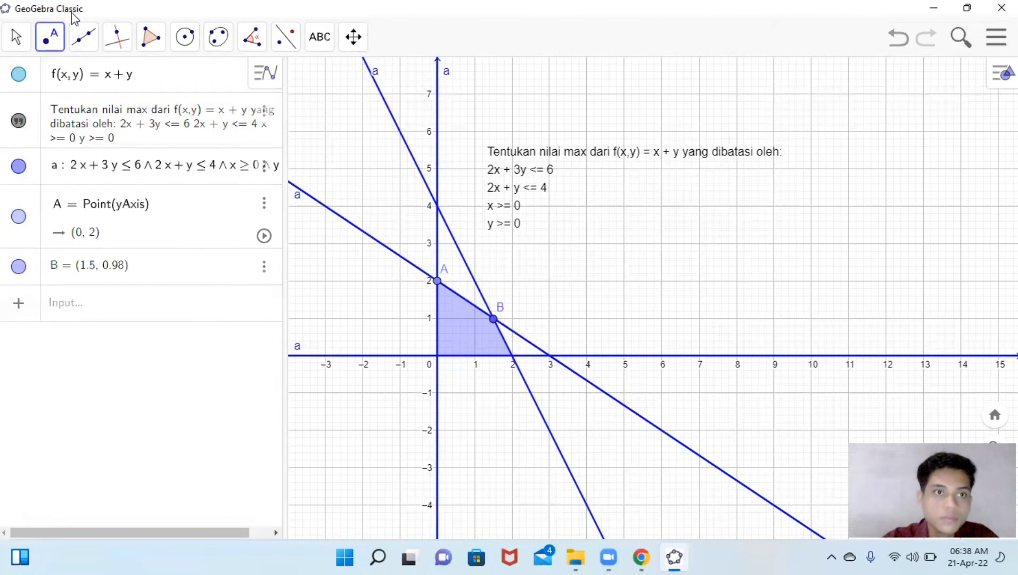
- Place a point at the vertex (2, 0) on the x-axis and leave the point tool
click(59, 37)
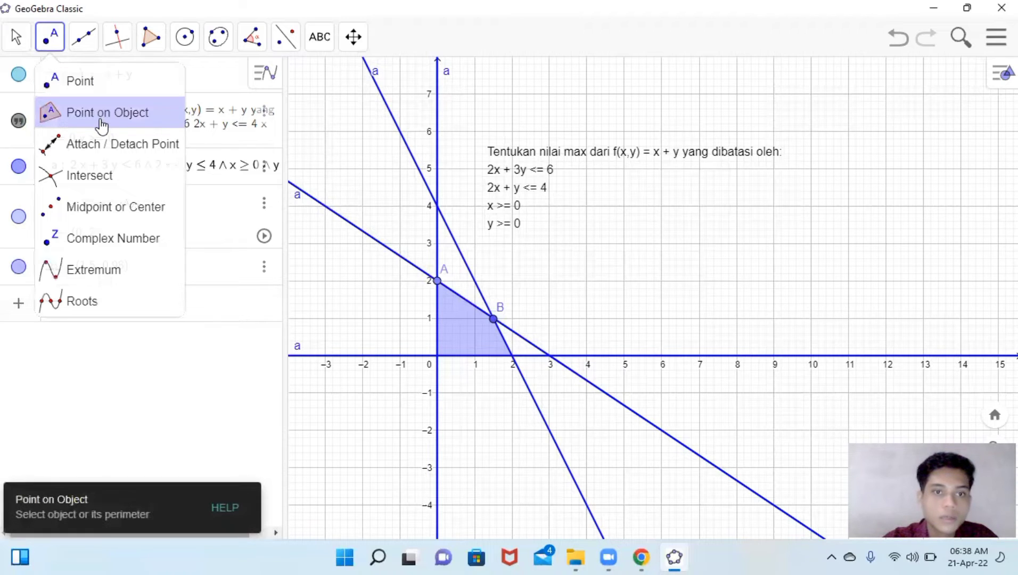
click(116, 180)
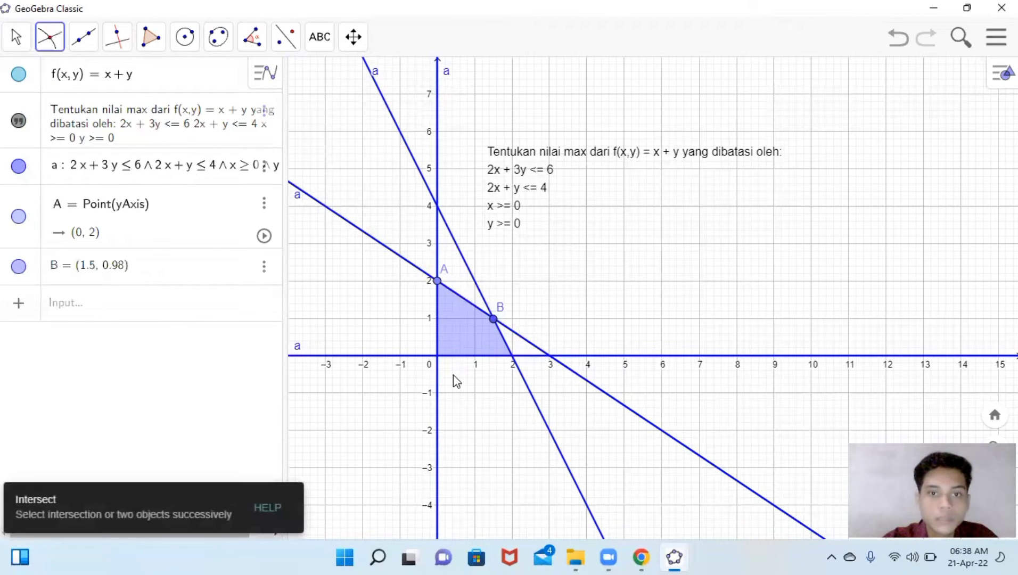
click(49, 37)
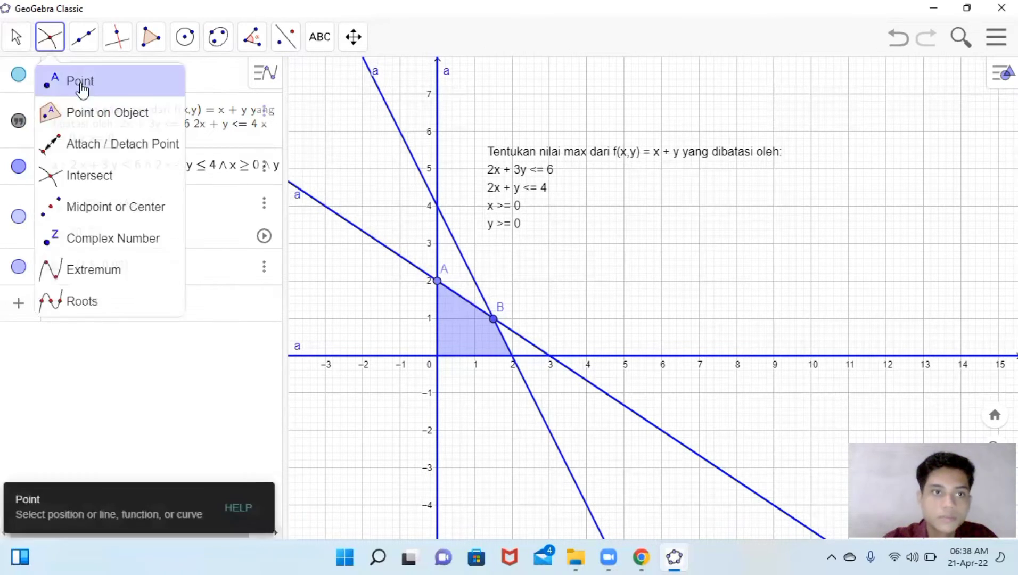
click(80, 85)
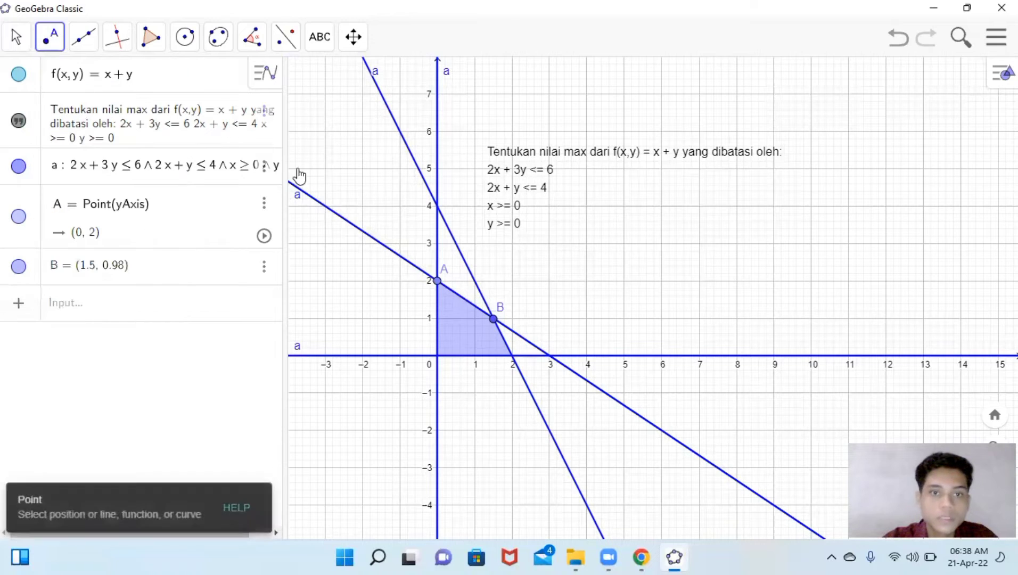
click(512, 356)
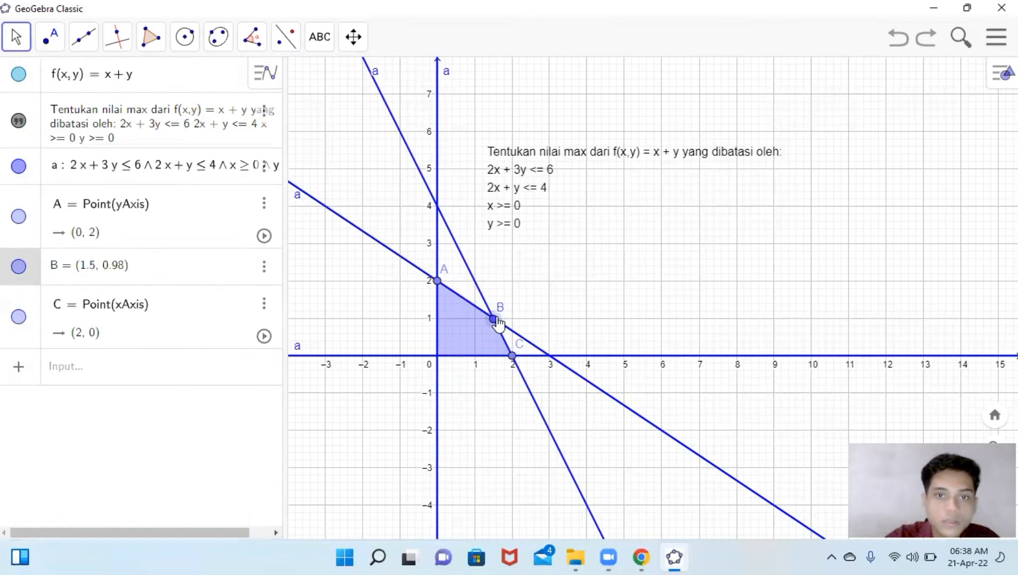
key(Escape)
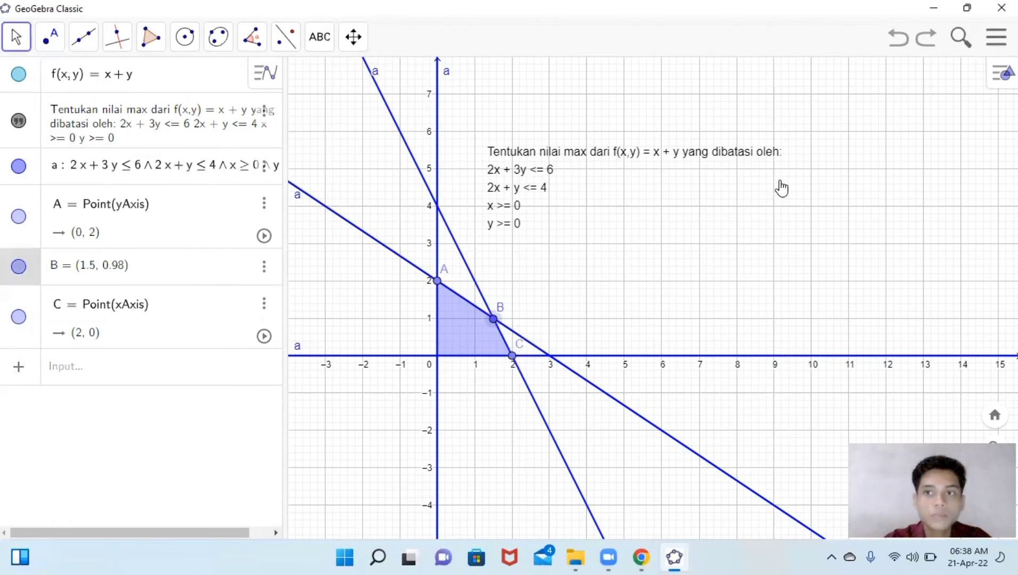
- Open the Spreadsheet view beside the algebra and graphics views
click(1003, 73)
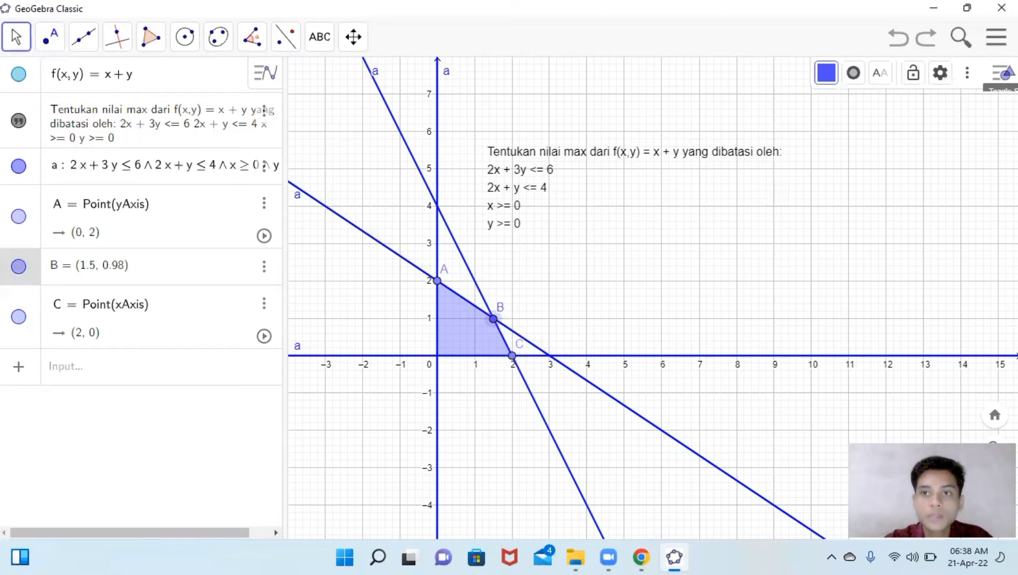
click(1003, 73)
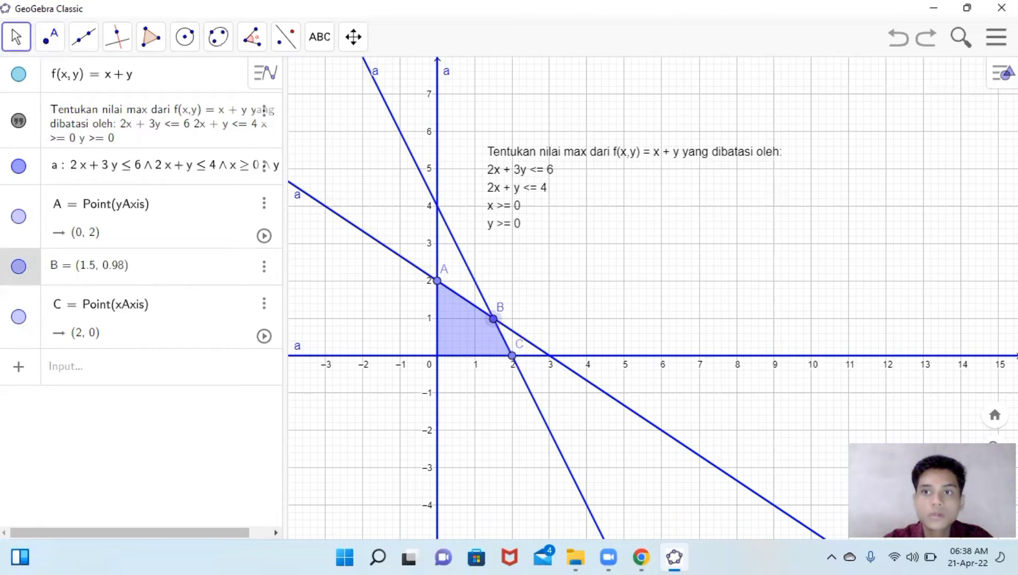
click(997, 39)
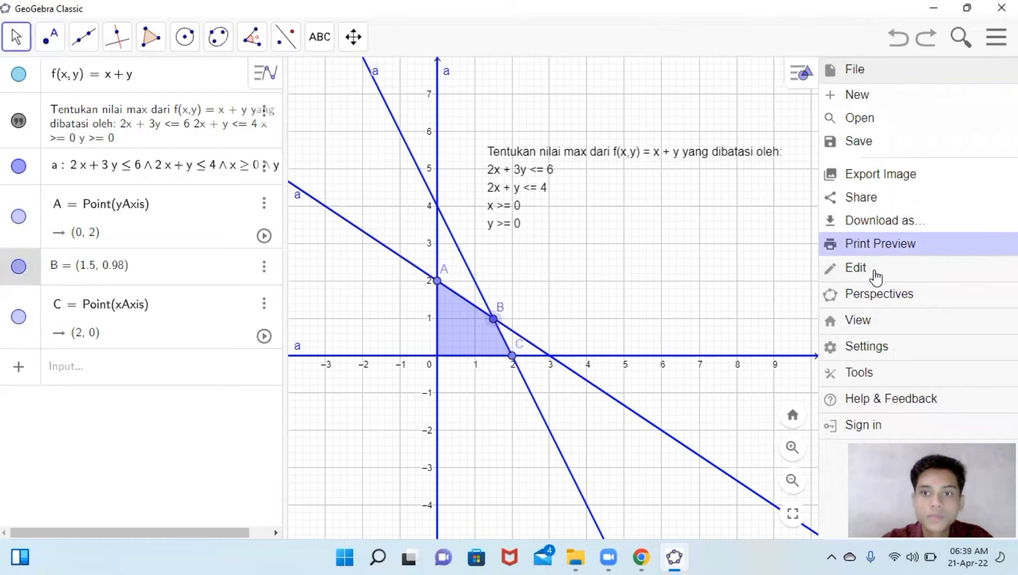
click(885, 324)
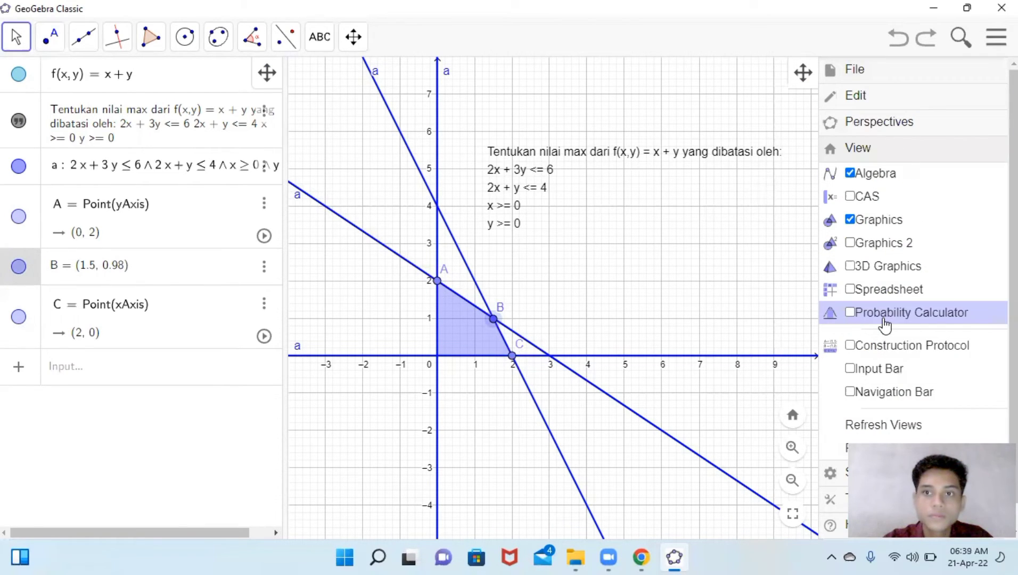
click(850, 292)
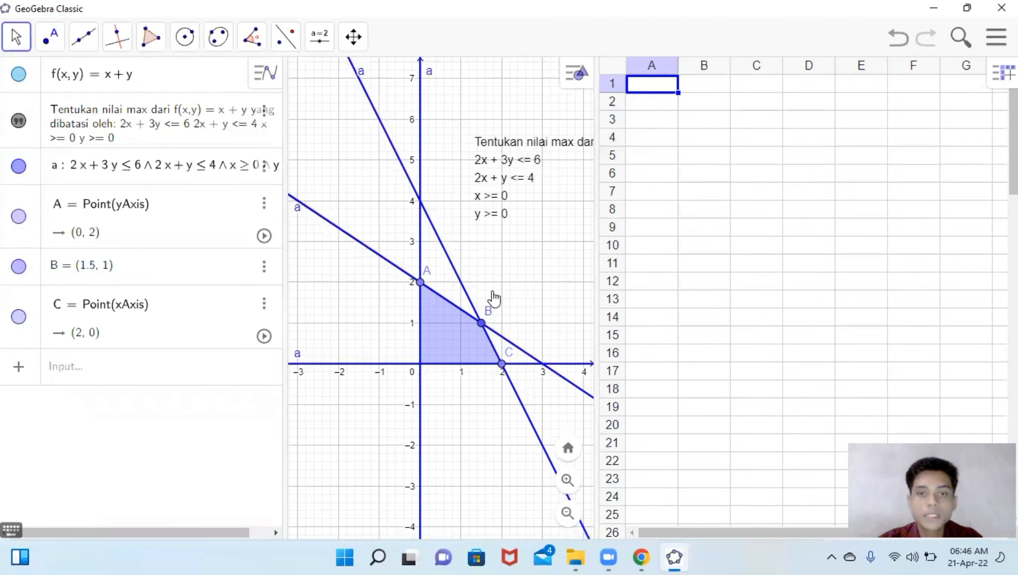
drag(493, 293, 481, 307)
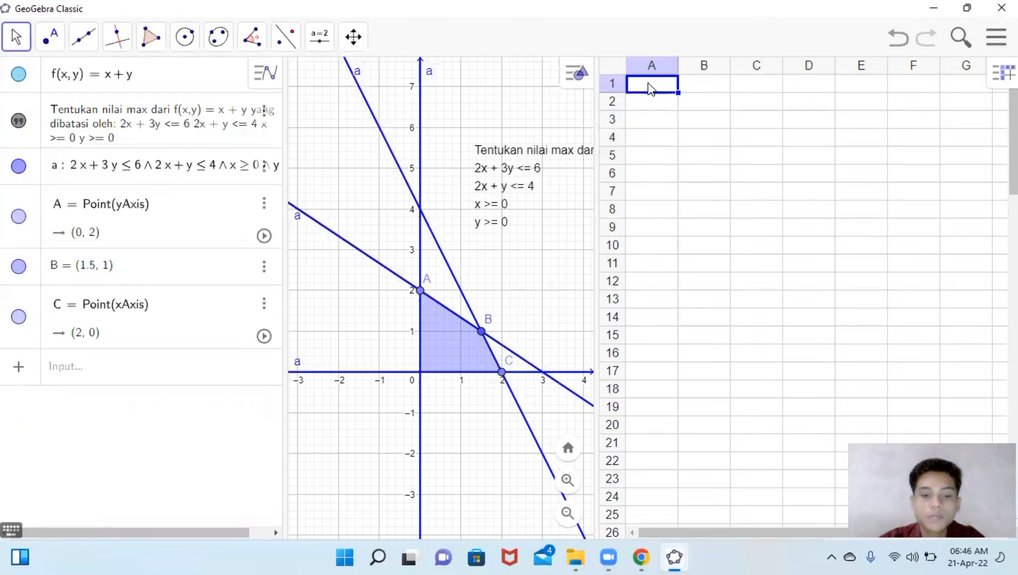
text(Titik)
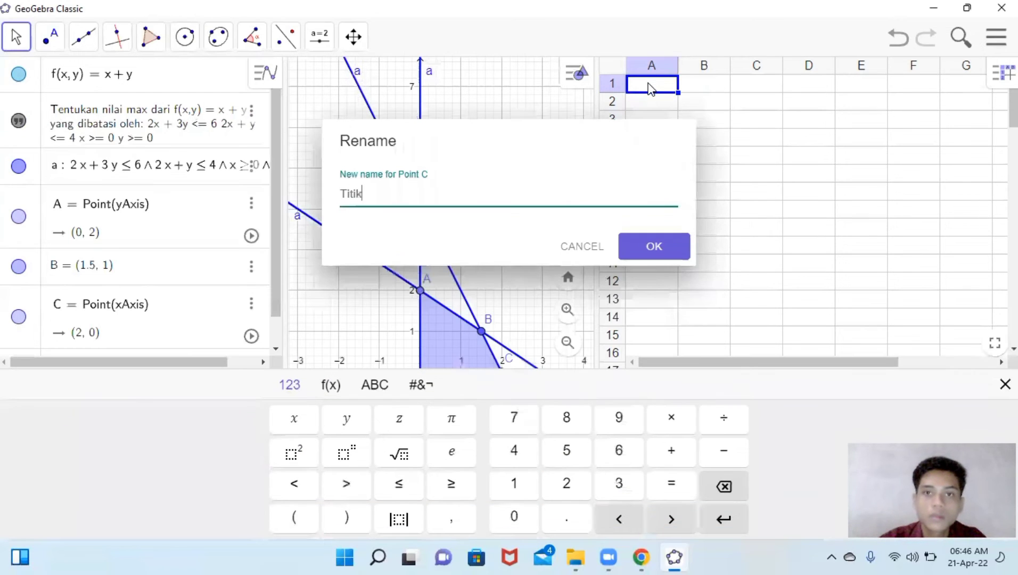
click(582, 247)
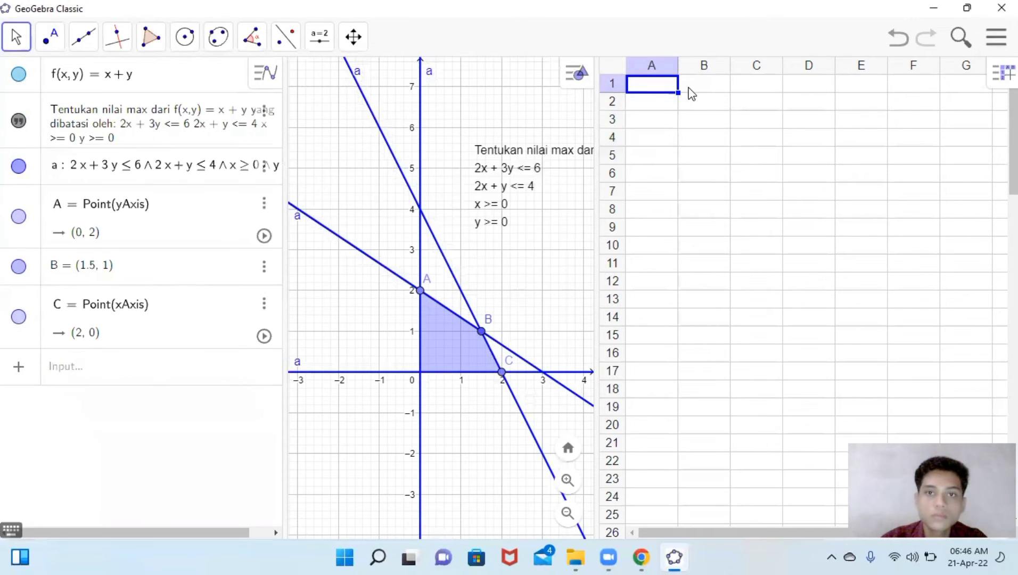
- Enter the column headers Titik in cell A1 and Nilai in cell B1
click(652, 87)
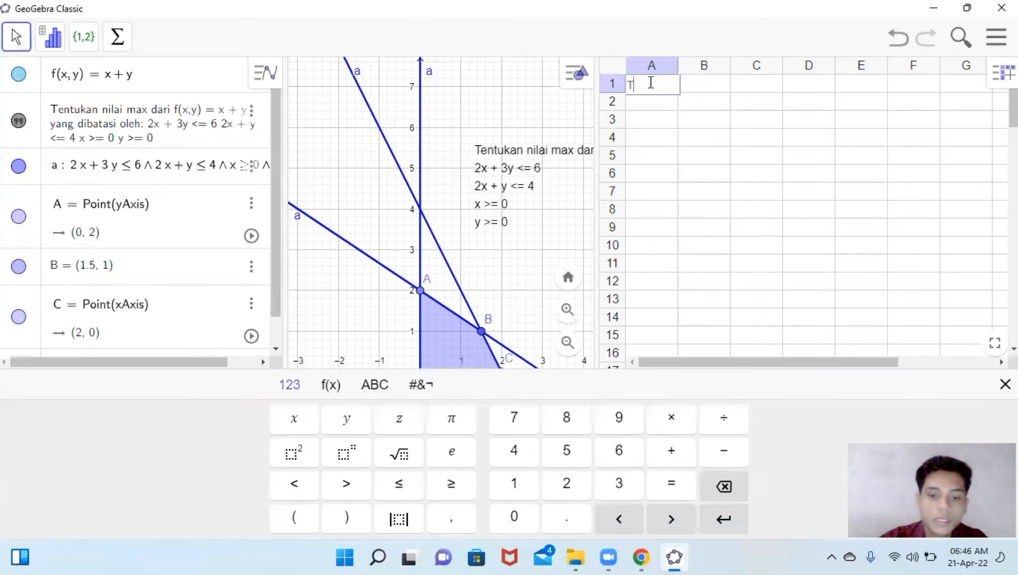
text(Titik)
key(Tab)
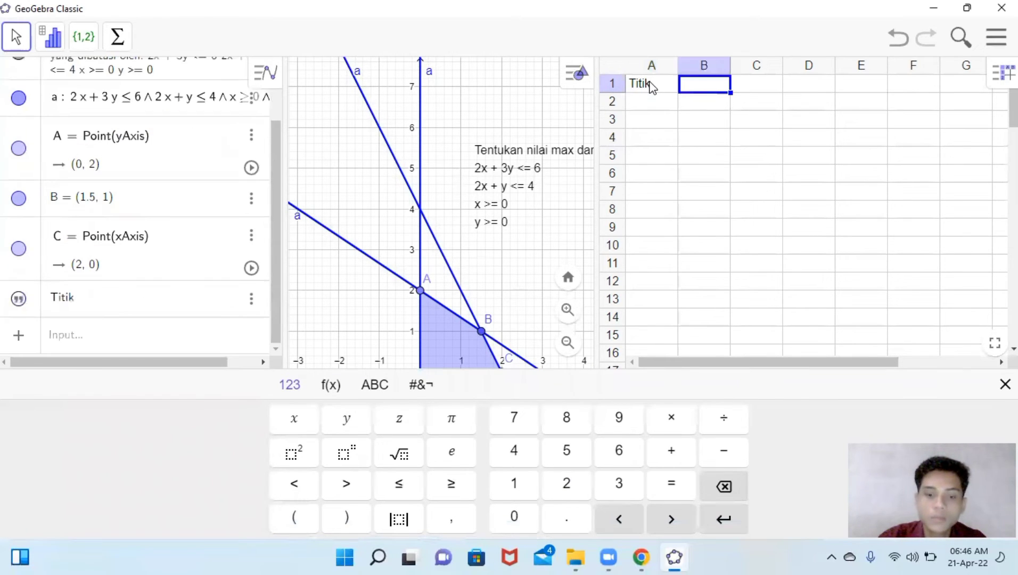
text(Nilai)
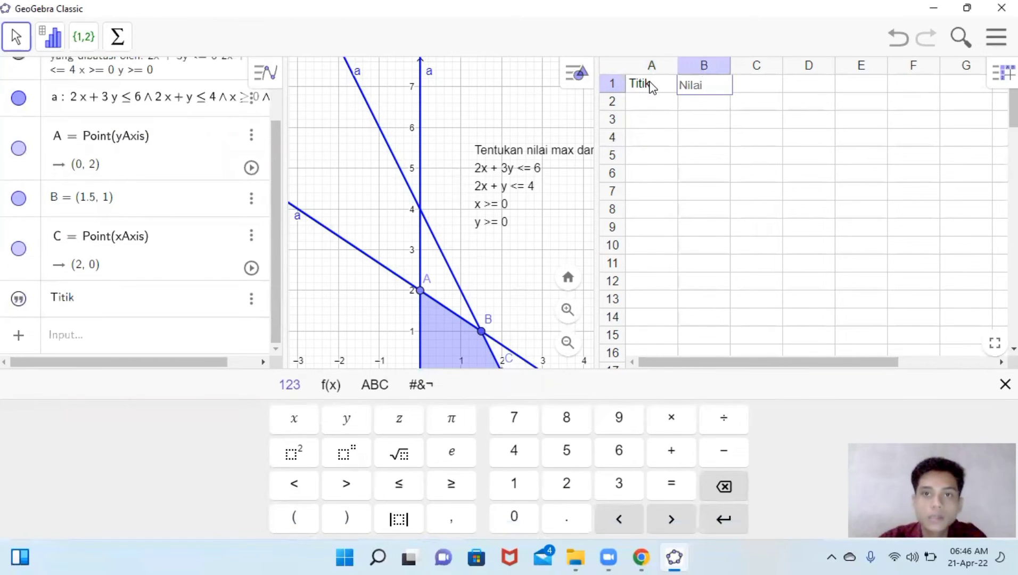
click(654, 97)
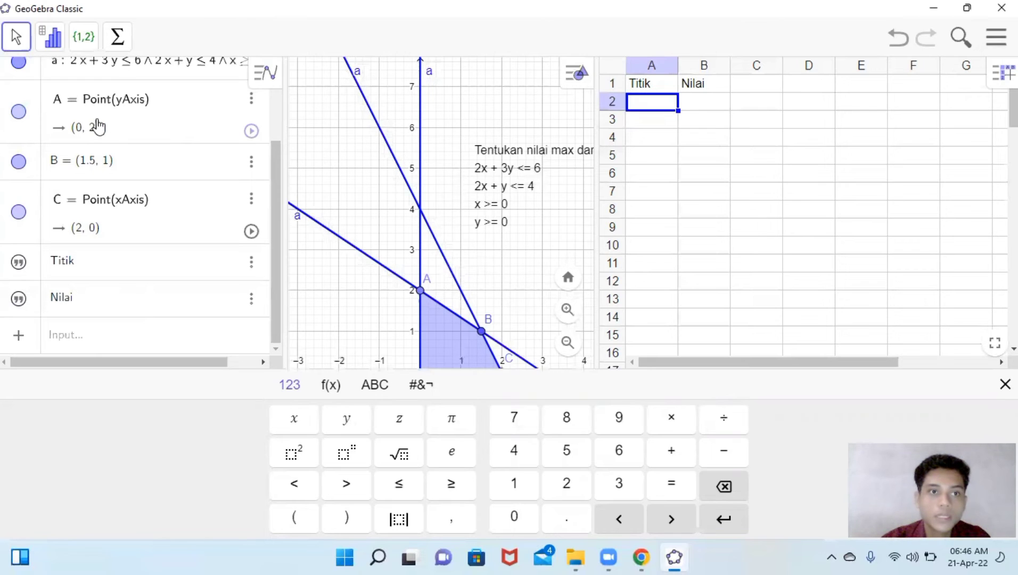
- Enter the corner point (0,2) in cell A2
scroll(219, 126, up, 2)
scroll(220, 126, down, 2)
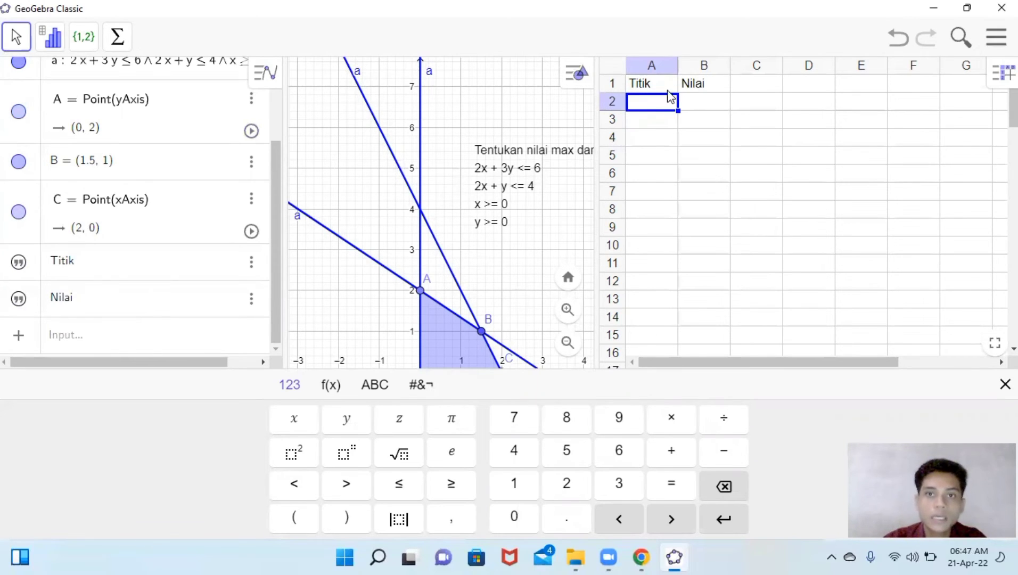
text(()
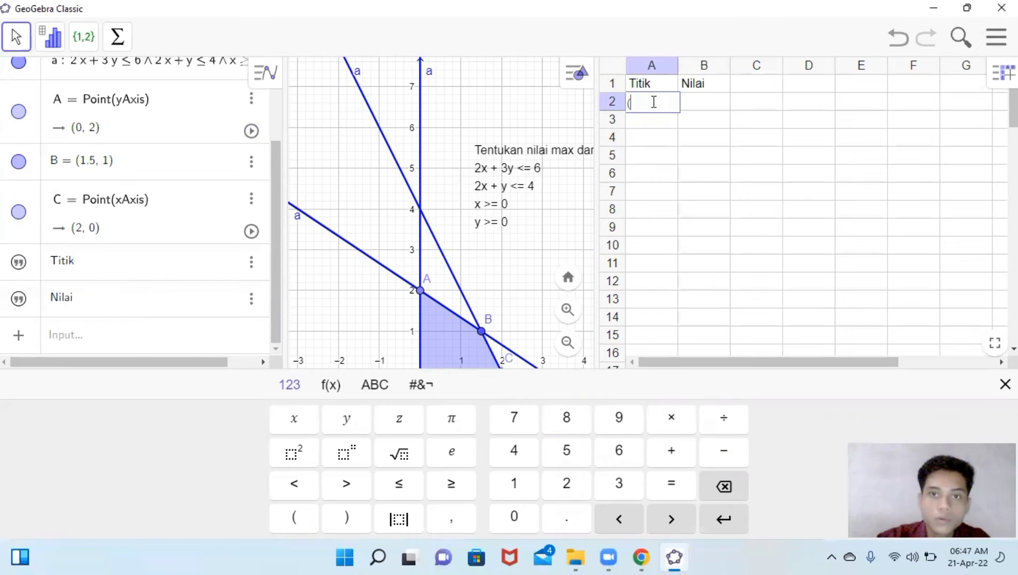
text(0,2))
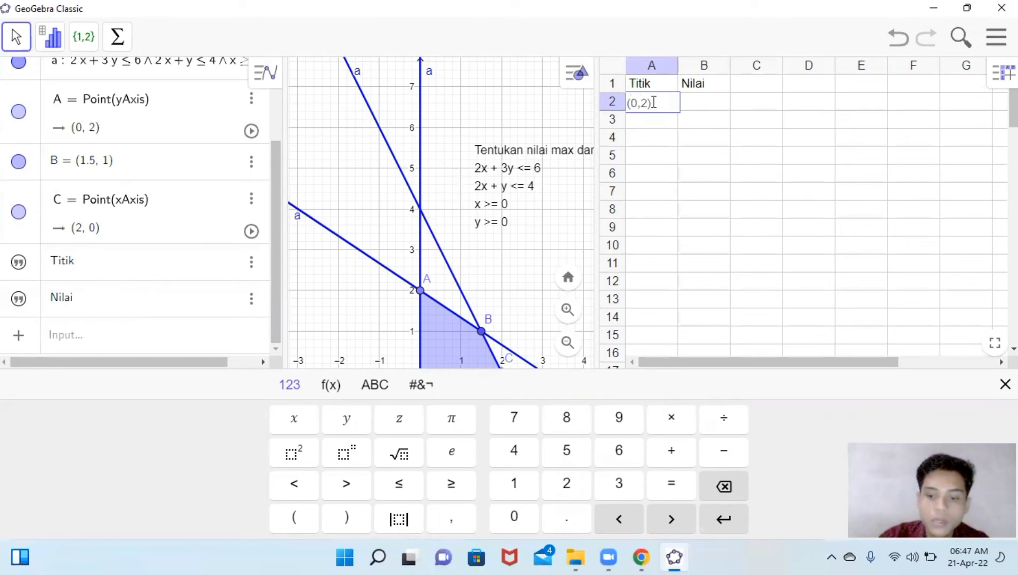
key(Return)
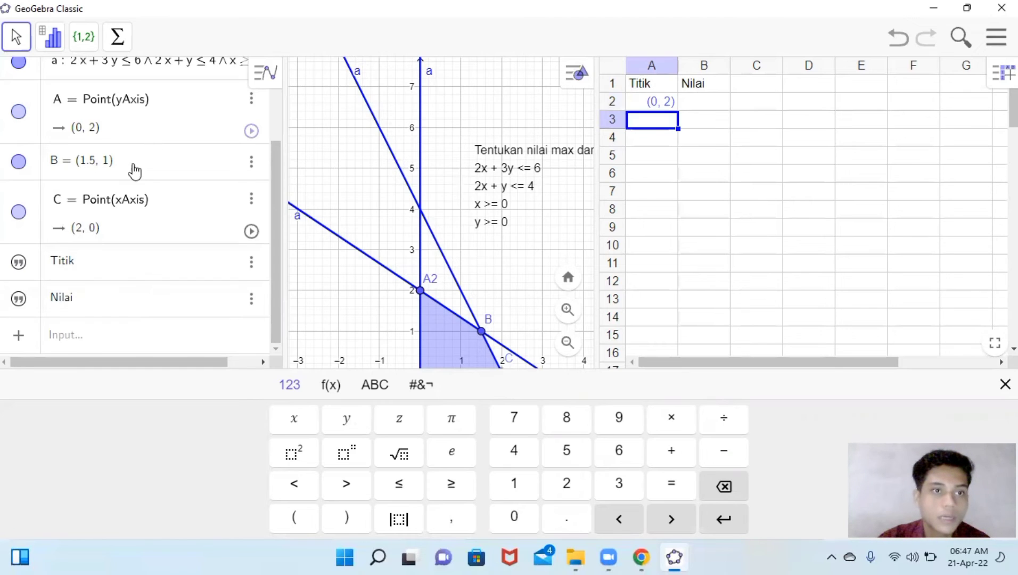
- Enter the corner point (1.5, 1) in cell A3
double_click(646, 127)
text((1,5)
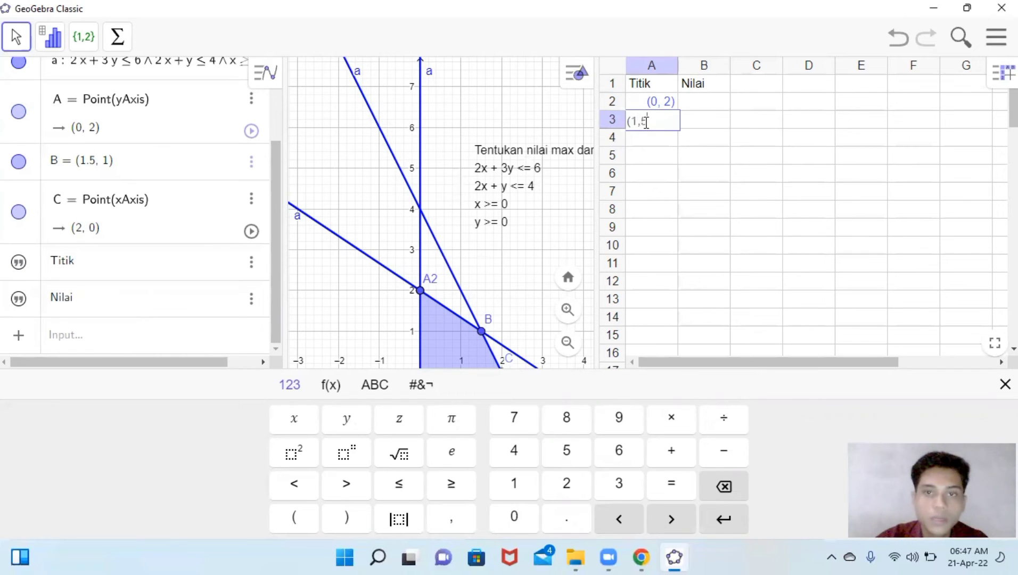
key(BackSpace)
key(BackSpace)
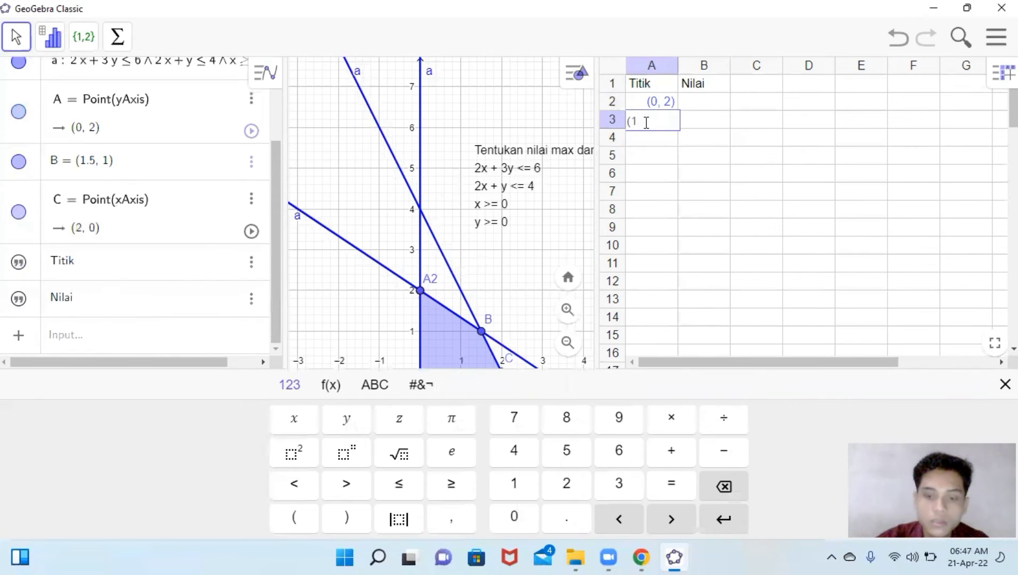
text(.5,)
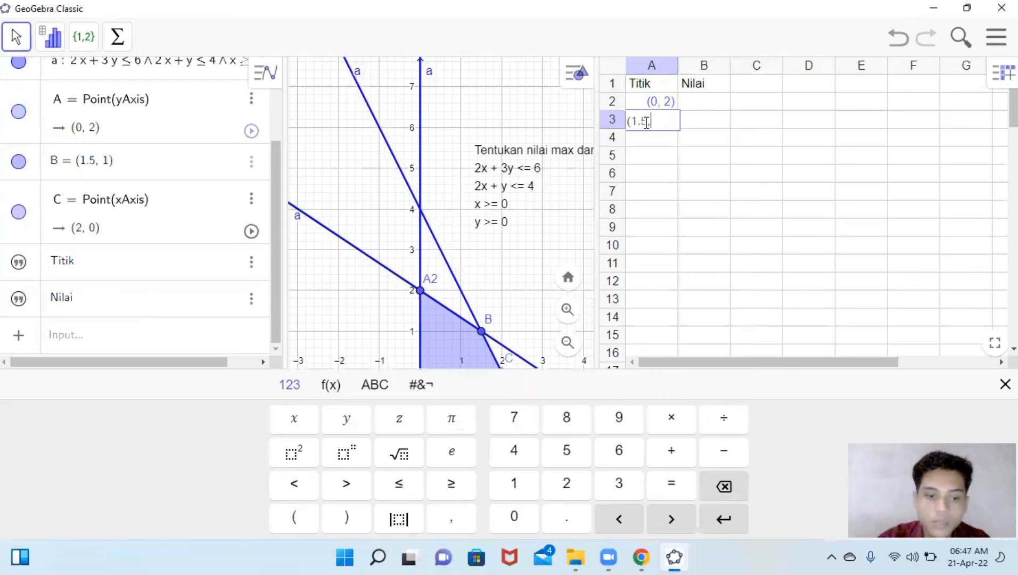
text( 1))
key(Return)
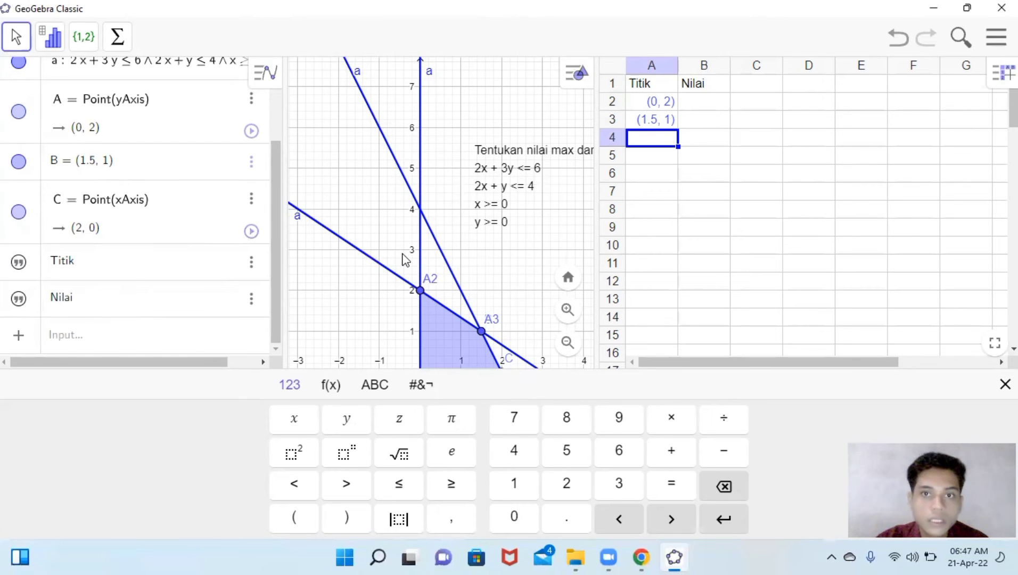
- Enter the corner point (2,0) in cell A4 and select cell B2
text(()
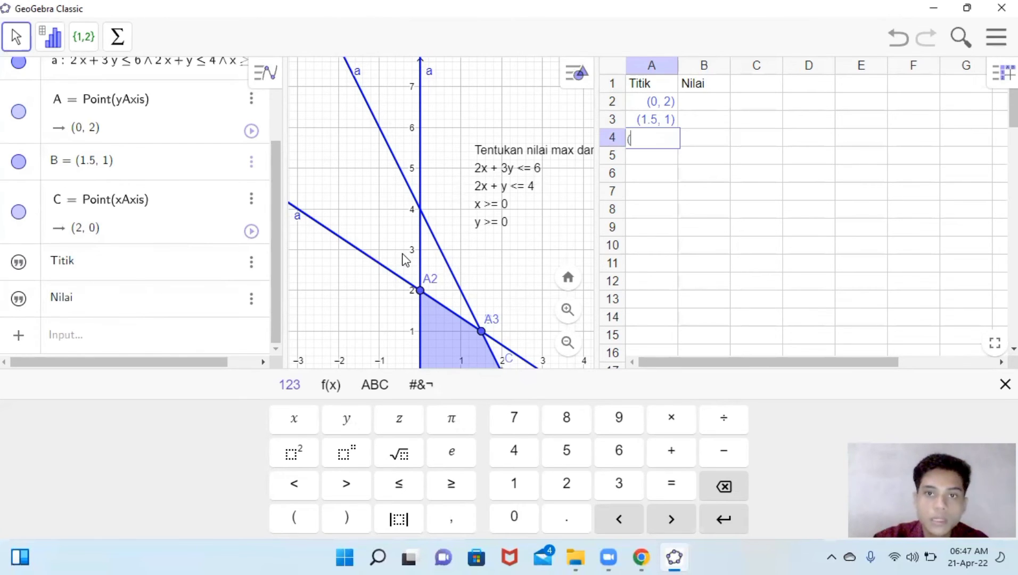
text(2,0)
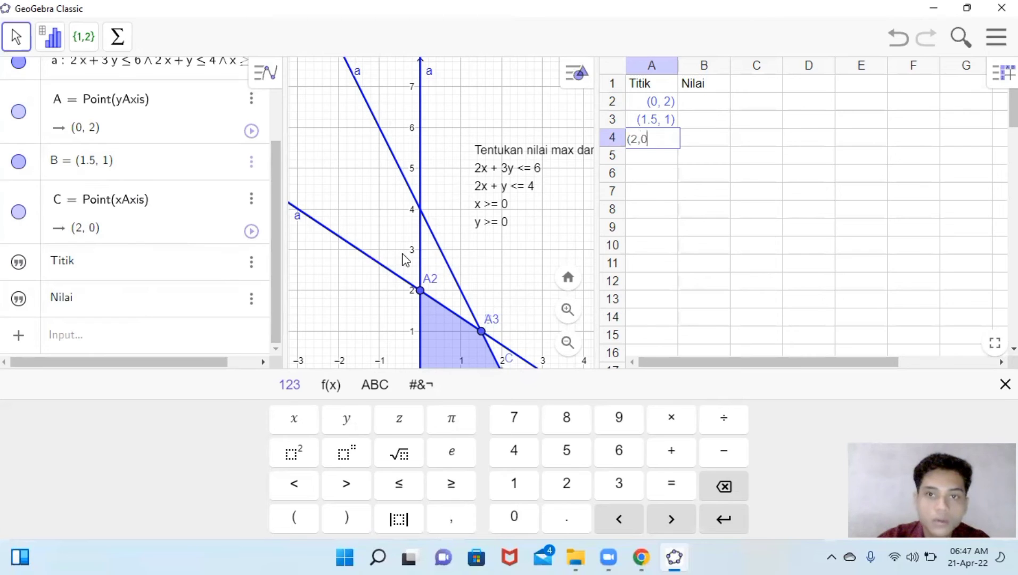
text())
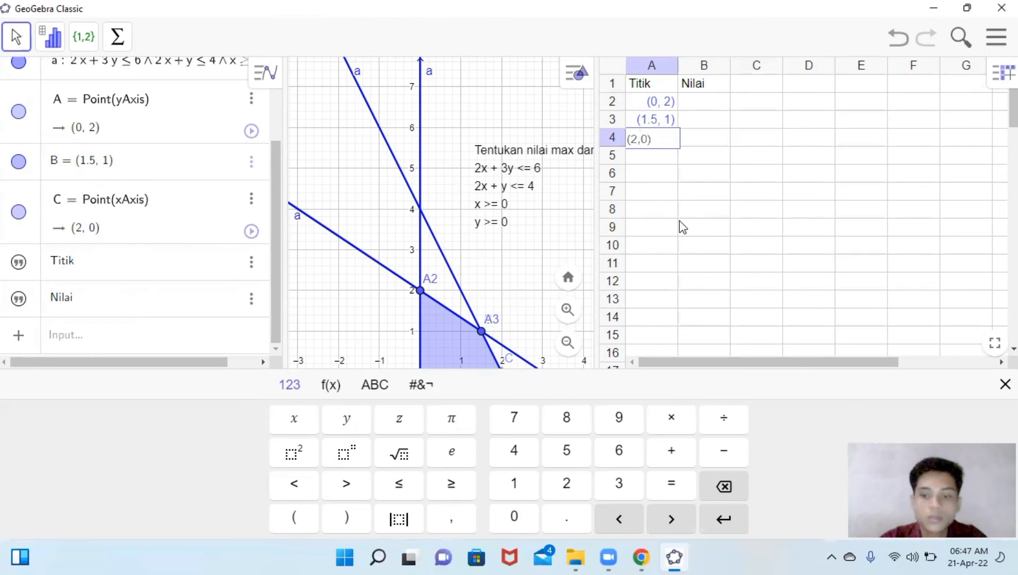
key(Tab)
key(Up)
key(Up)
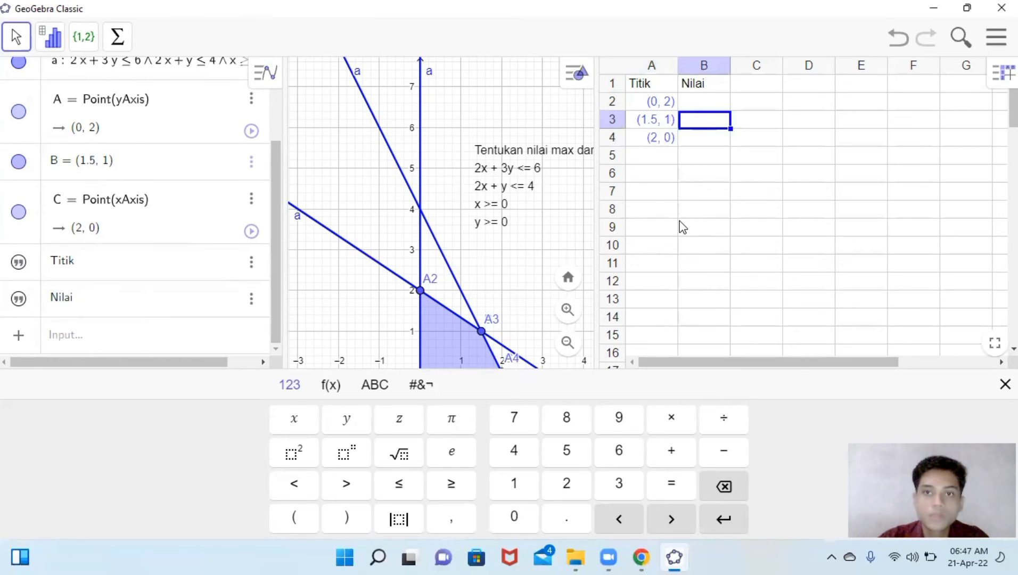
click(499, 218)
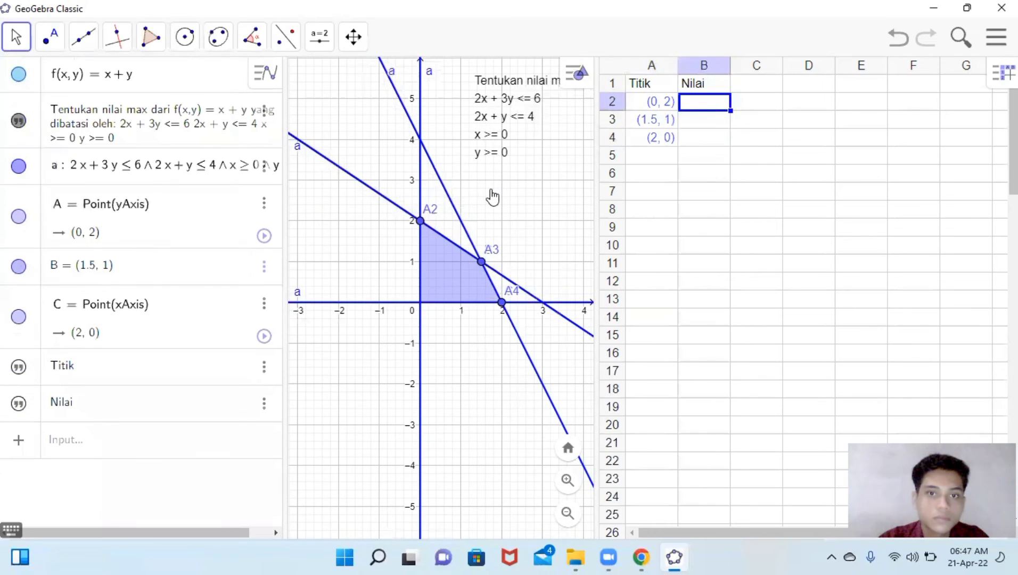
click(698, 102)
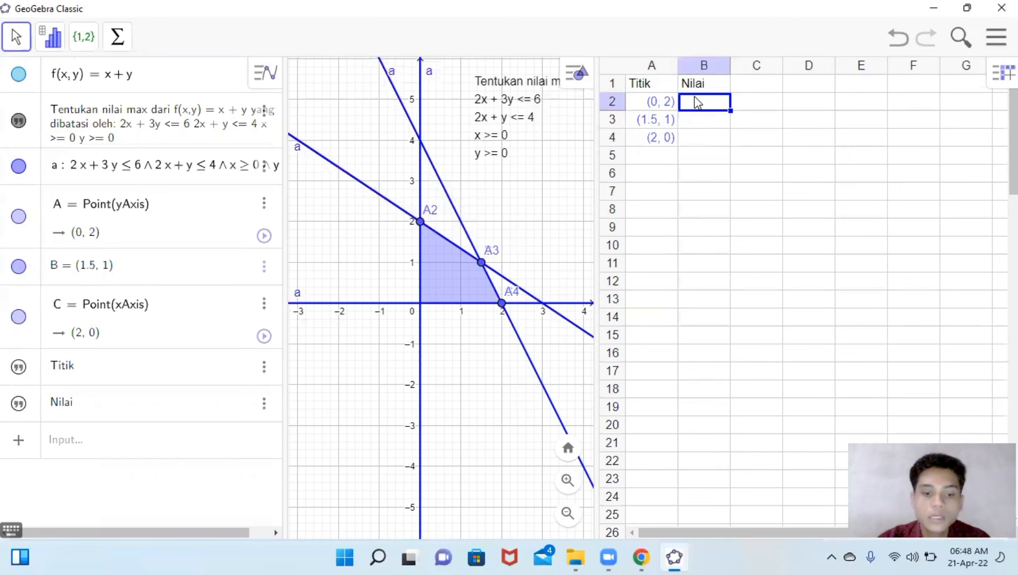
- Compute the objective value f(A) in cell B2
text(f)
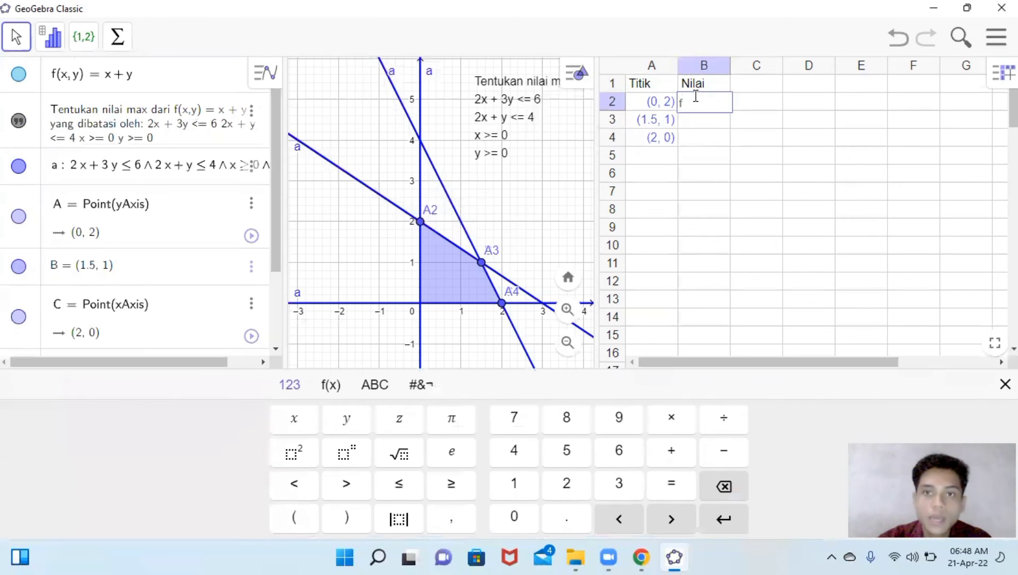
text(()
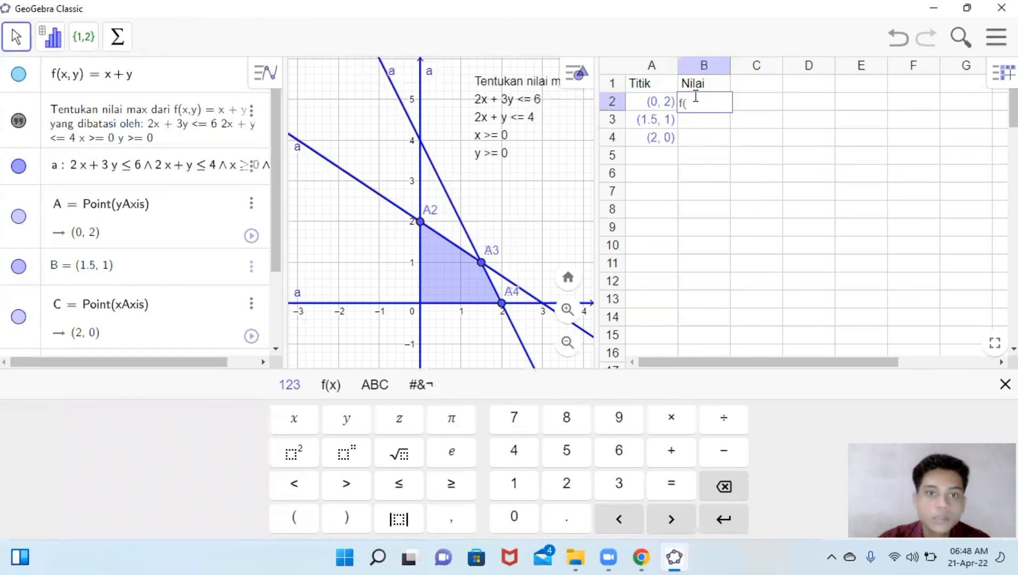
text(A)
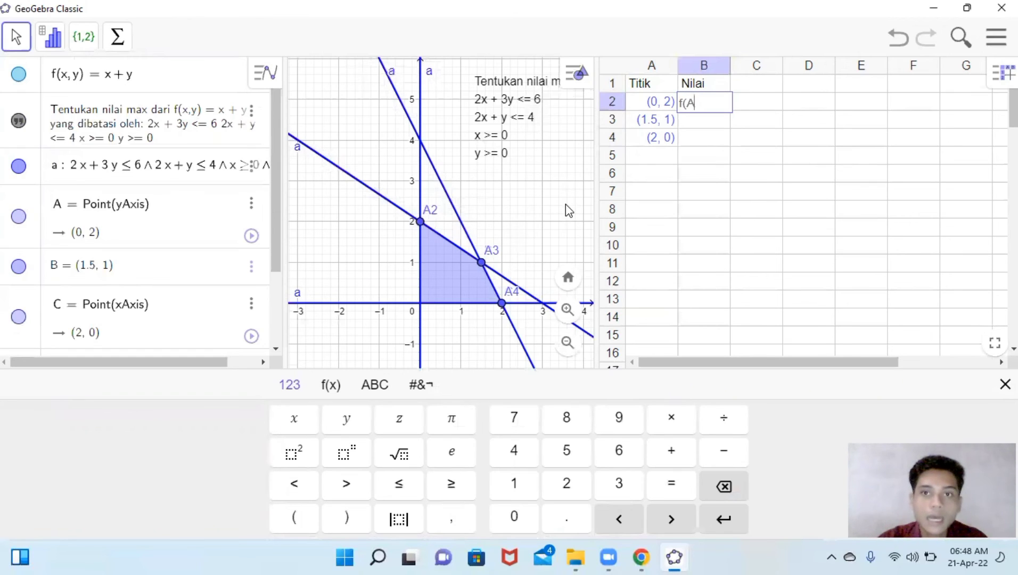
text())
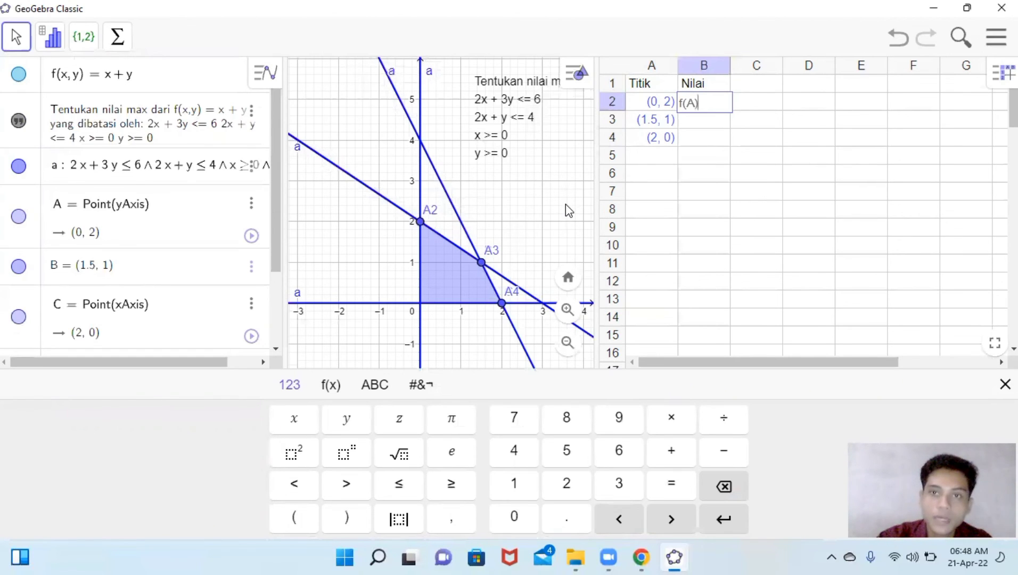
key(Return)
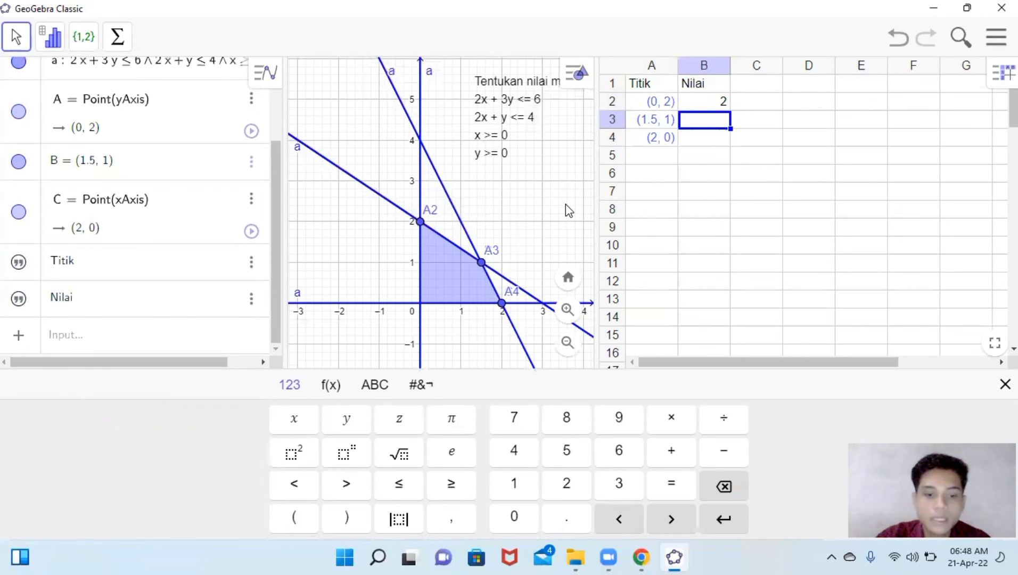
- Compute the objective values f(B) and f(C) in cells B3 and B4
text(f)
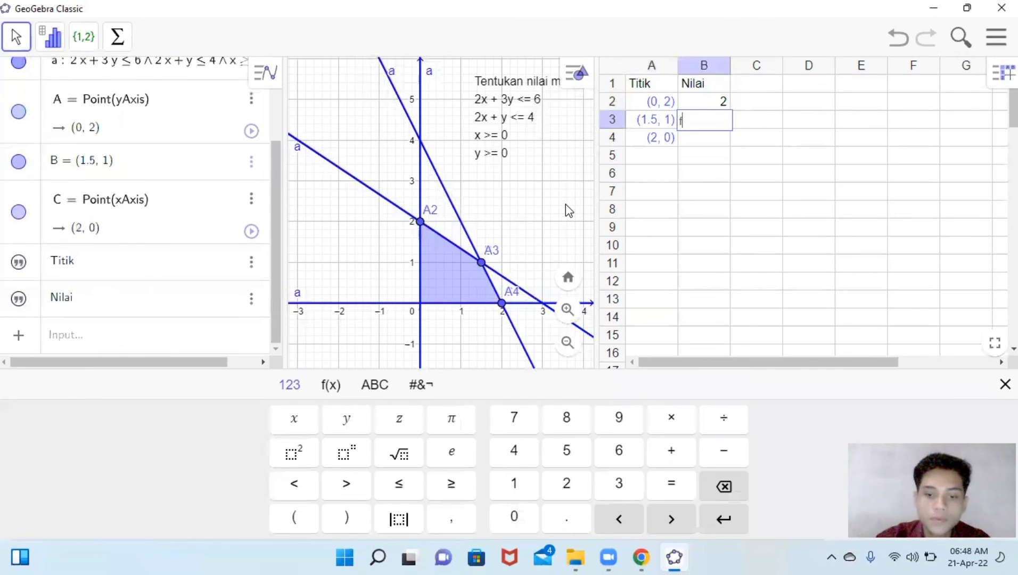
text((B))
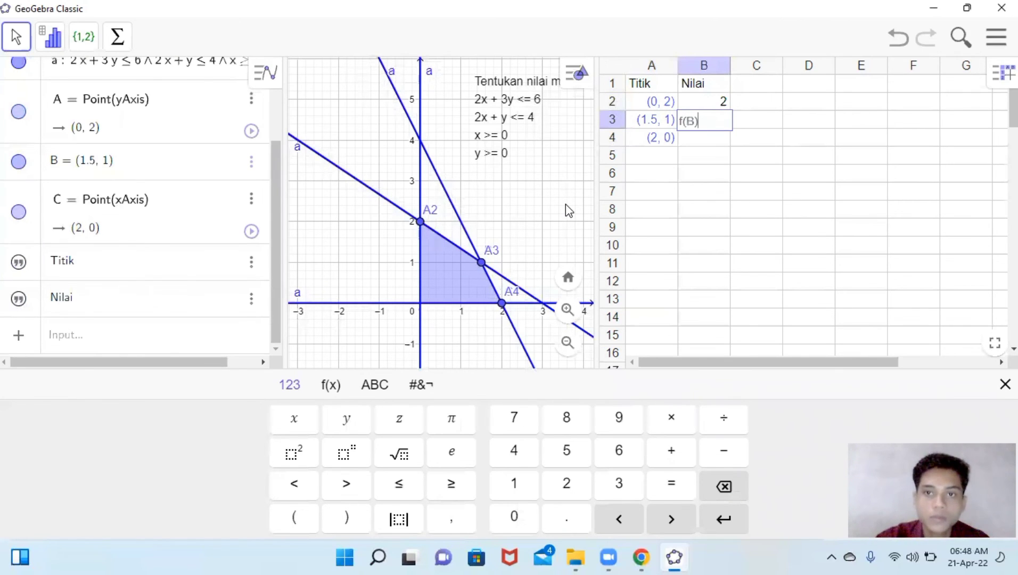
key(Return)
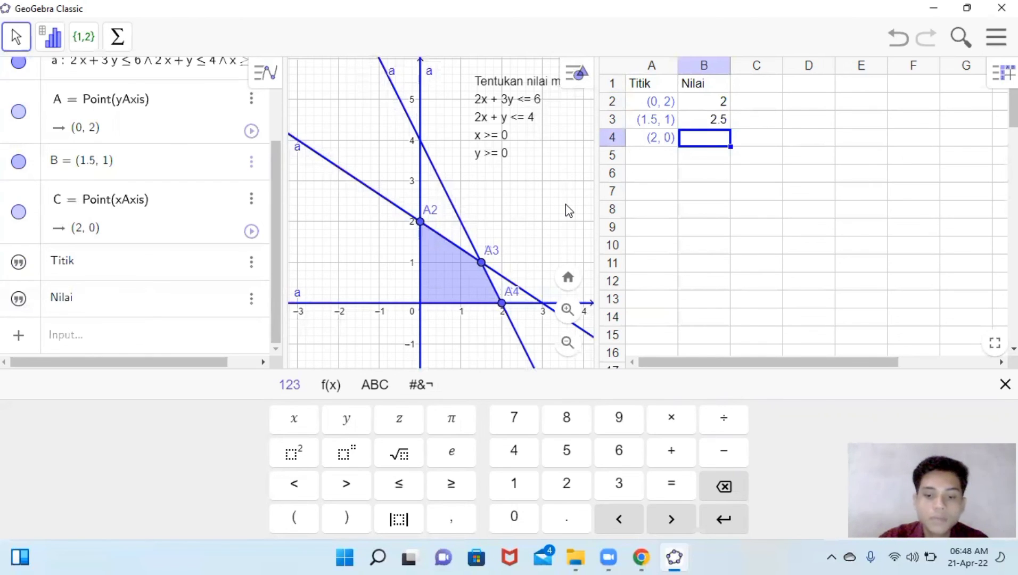
text(f()
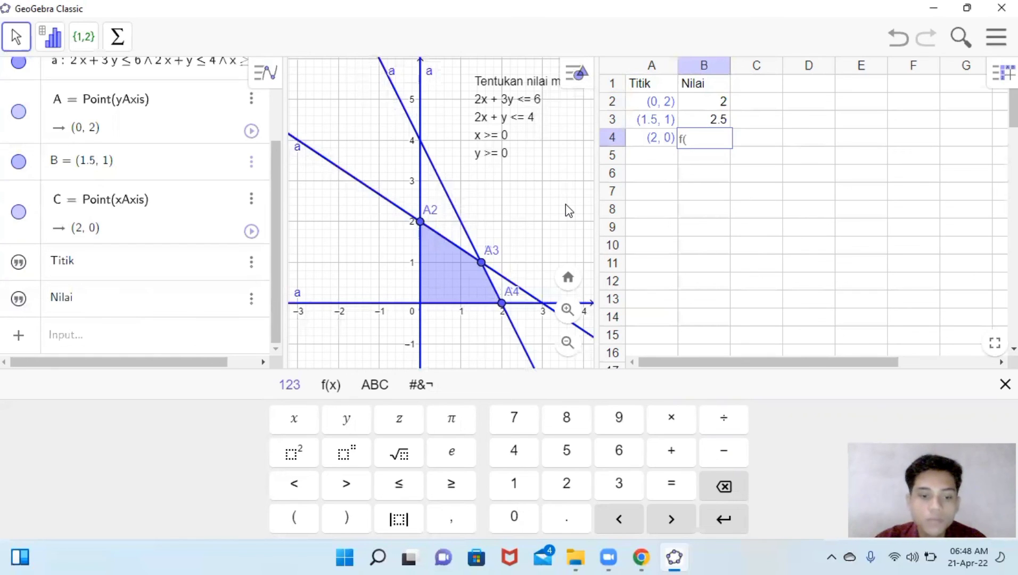
text(C))
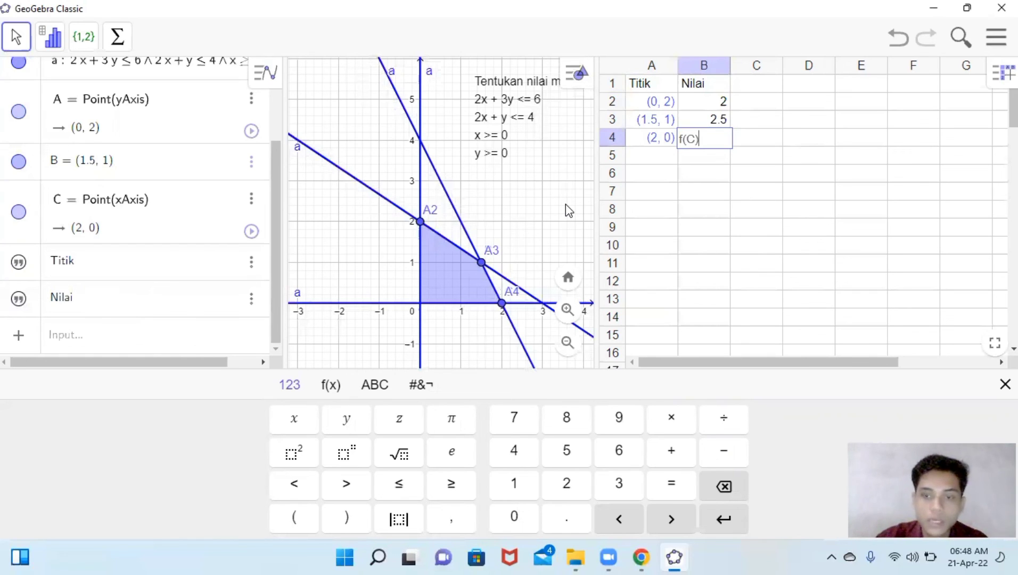
key(Return)
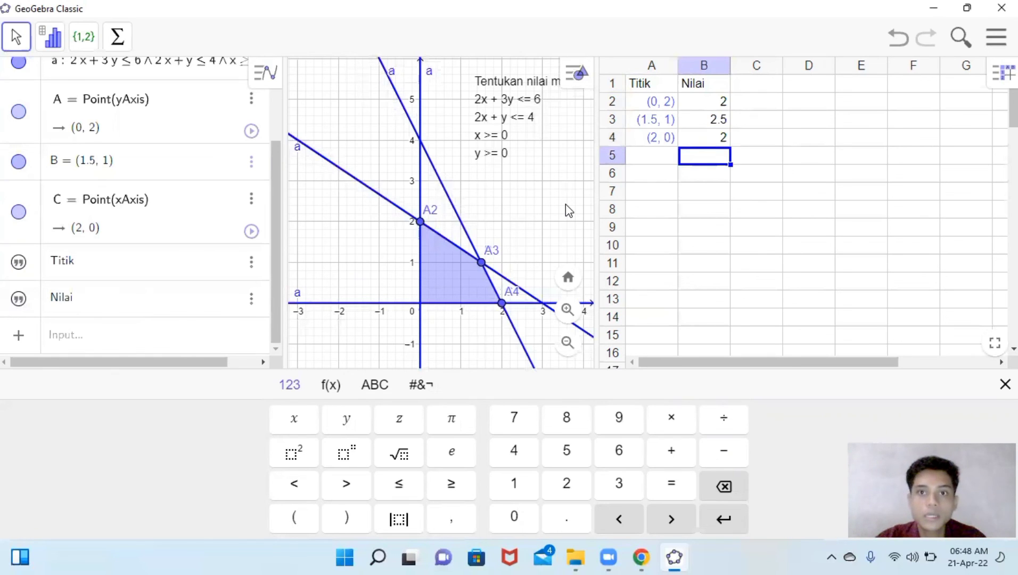